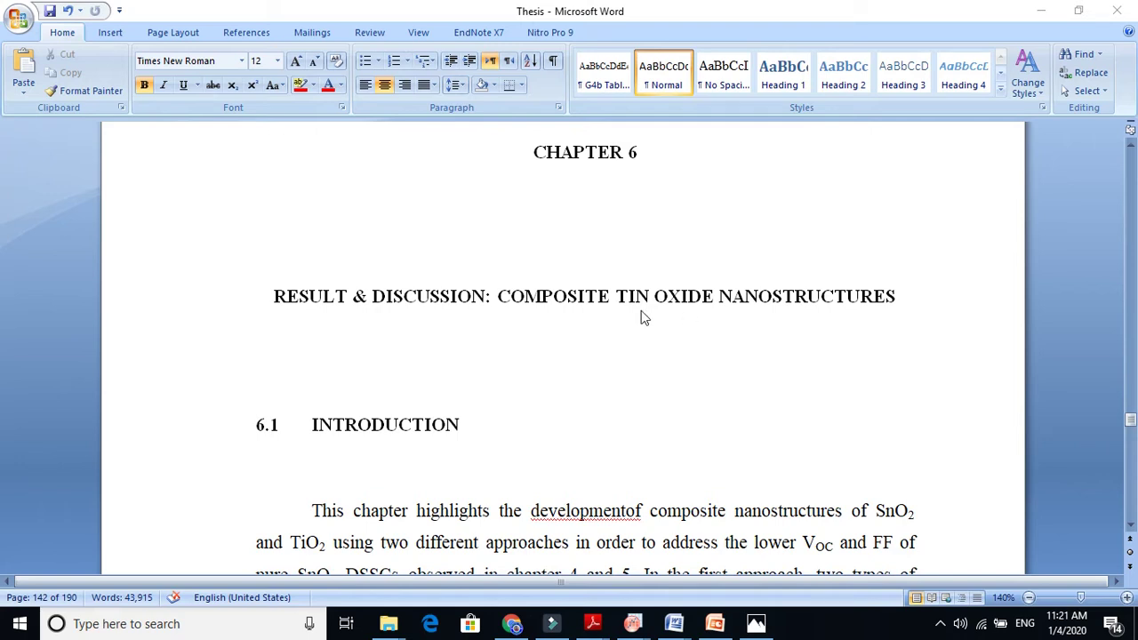
# - Select the word COMPOSITE in the Chapter 6 title and give it a red highlight
pyautogui.click(565, 291)
pyautogui.doubleClick(565, 293)
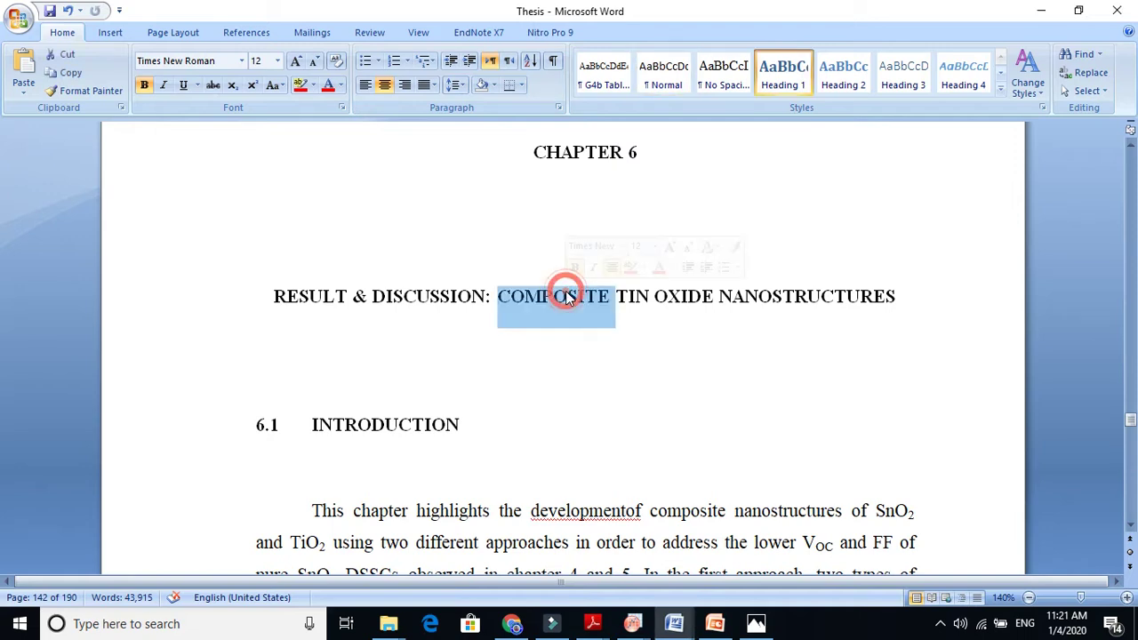
pyautogui.click(656, 293)
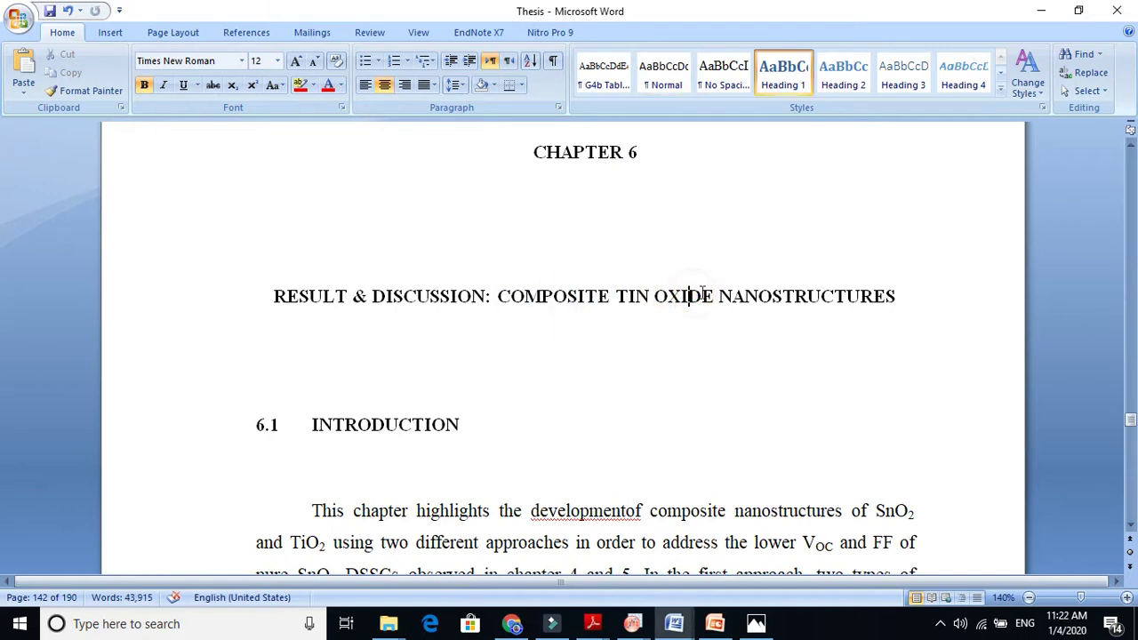
pyautogui.doubleClick(758, 297)
pyautogui.doubleClick(634, 297)
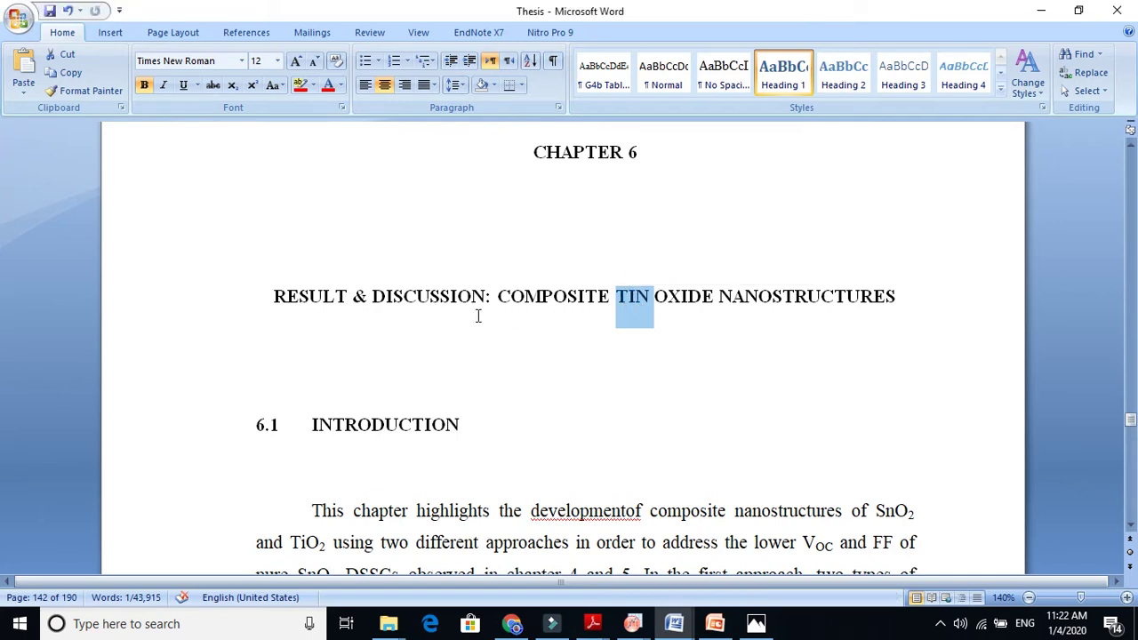
pyautogui.click(619, 363)
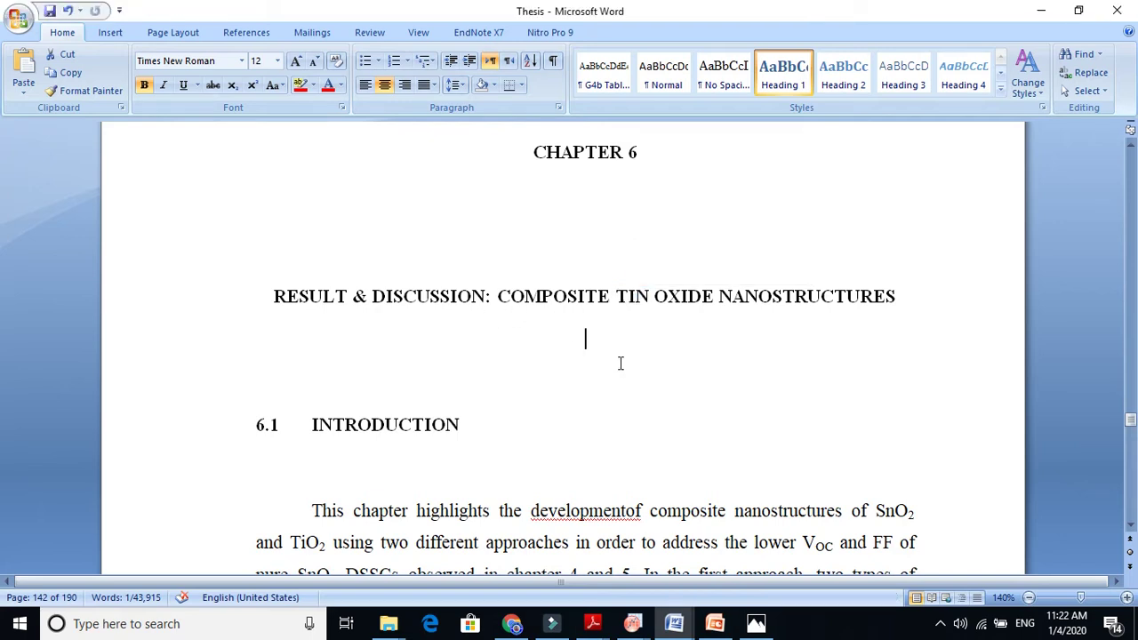
pyautogui.click(562, 153)
pyautogui.click(414, 303)
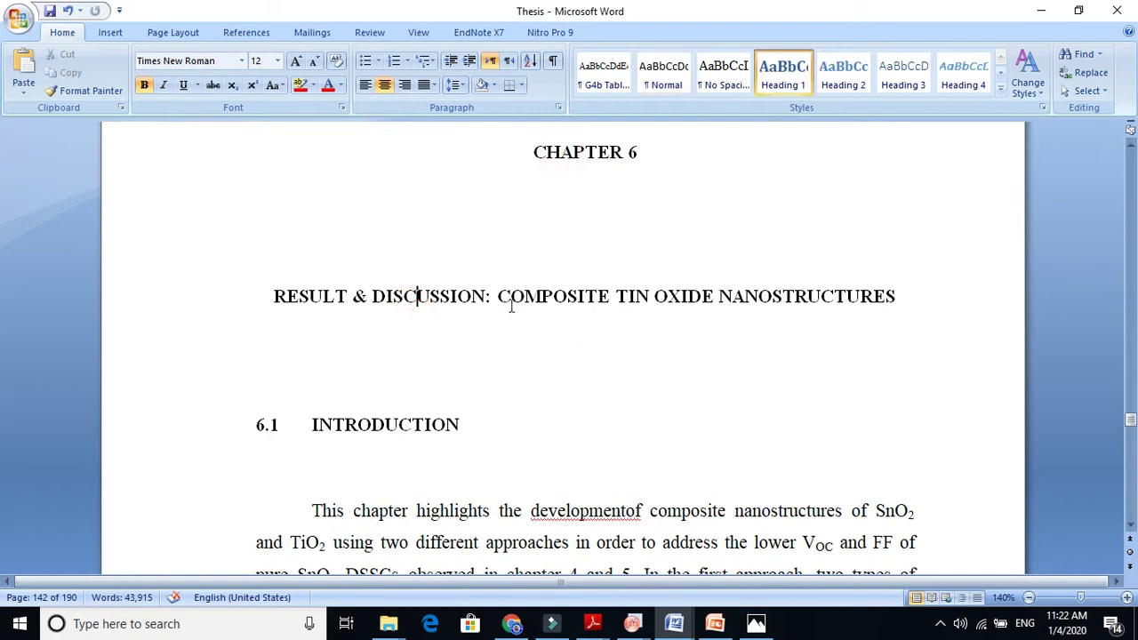
pyautogui.click(529, 302)
pyautogui.doubleClick(530, 302)
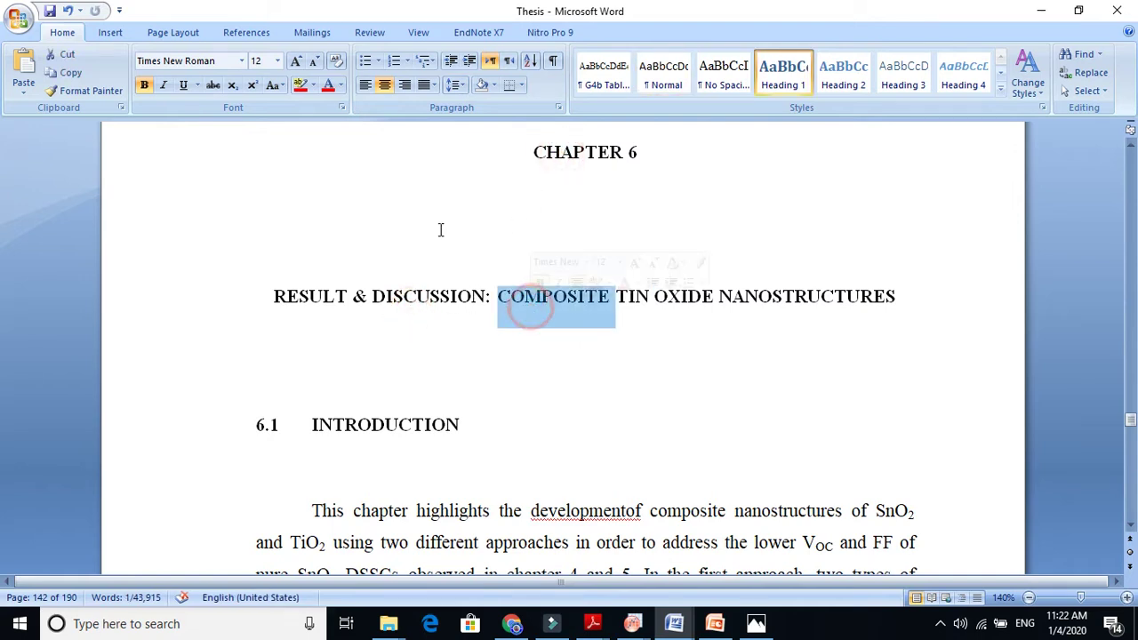
pyautogui.click(300, 85)
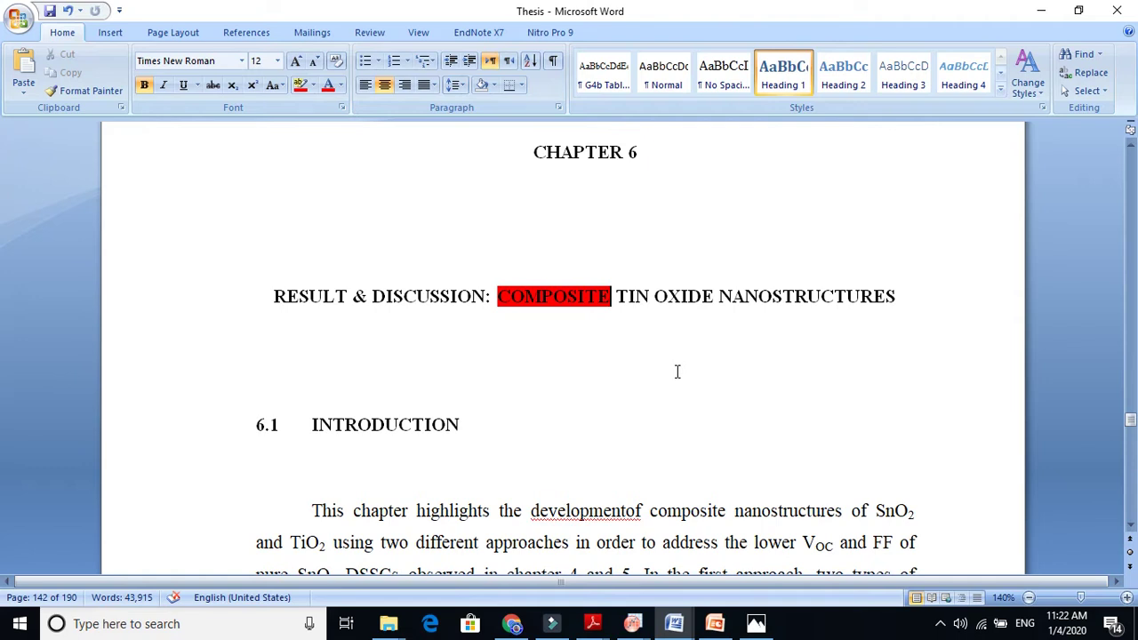
# - Go to 6.1 Introduction and fix 'developmentof' so it reads 'development of'
pyautogui.click(1131, 531)
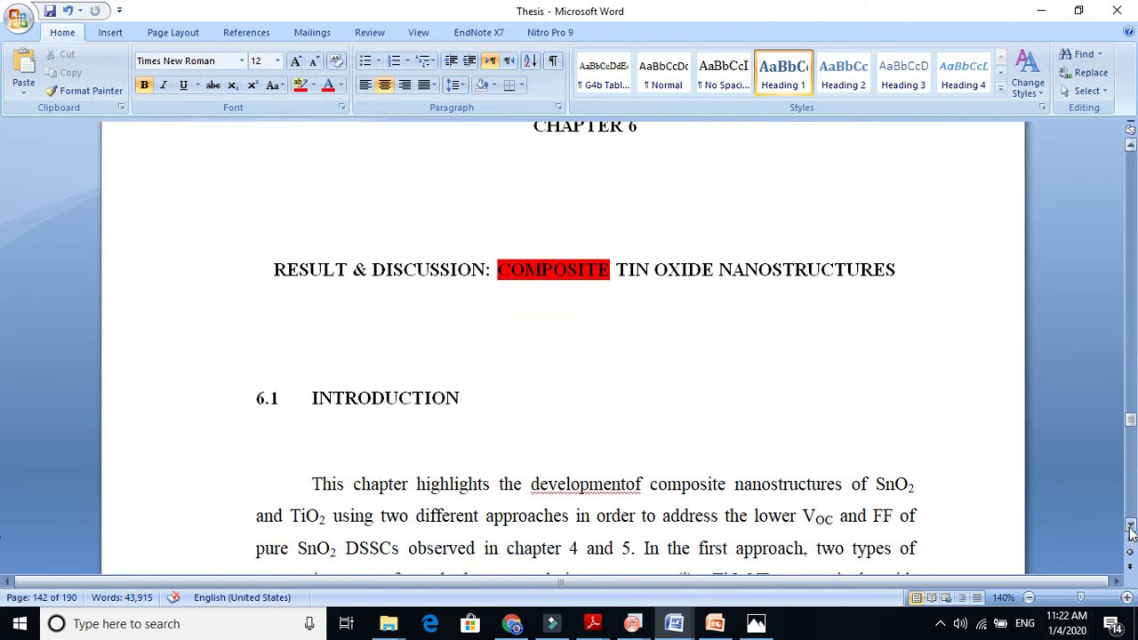
pyautogui.click(1131, 531)
pyautogui.click(1131, 531)
pyautogui.click(1131, 531)
pyautogui.click(1131, 531)
pyautogui.click(1130, 531)
pyautogui.click(1131, 531)
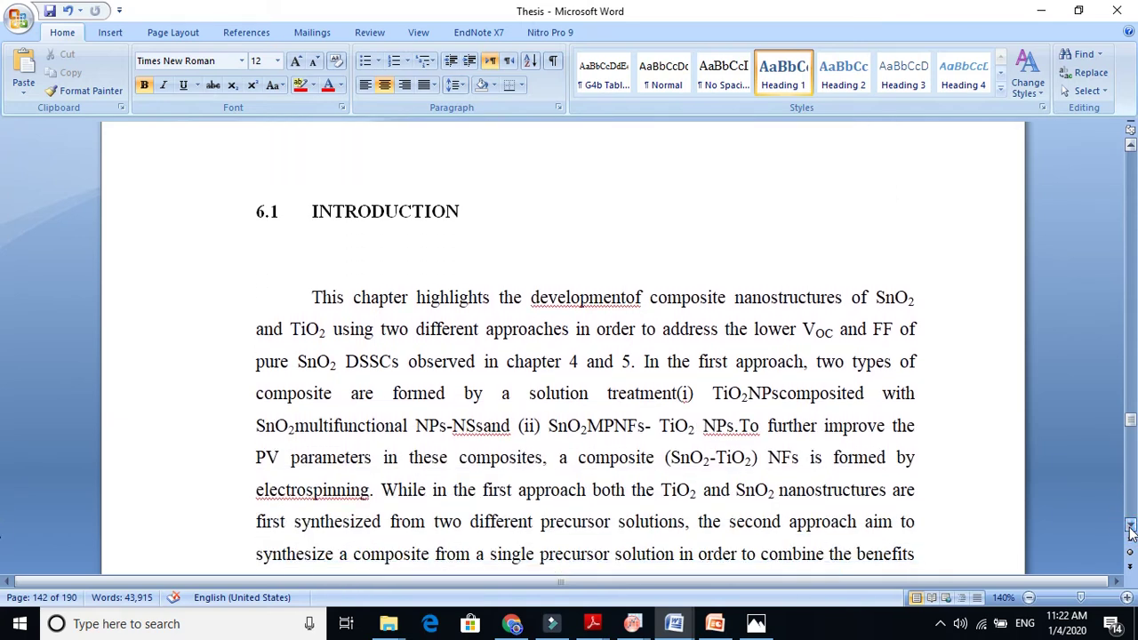
pyautogui.click(1131, 531)
pyautogui.click(1130, 531)
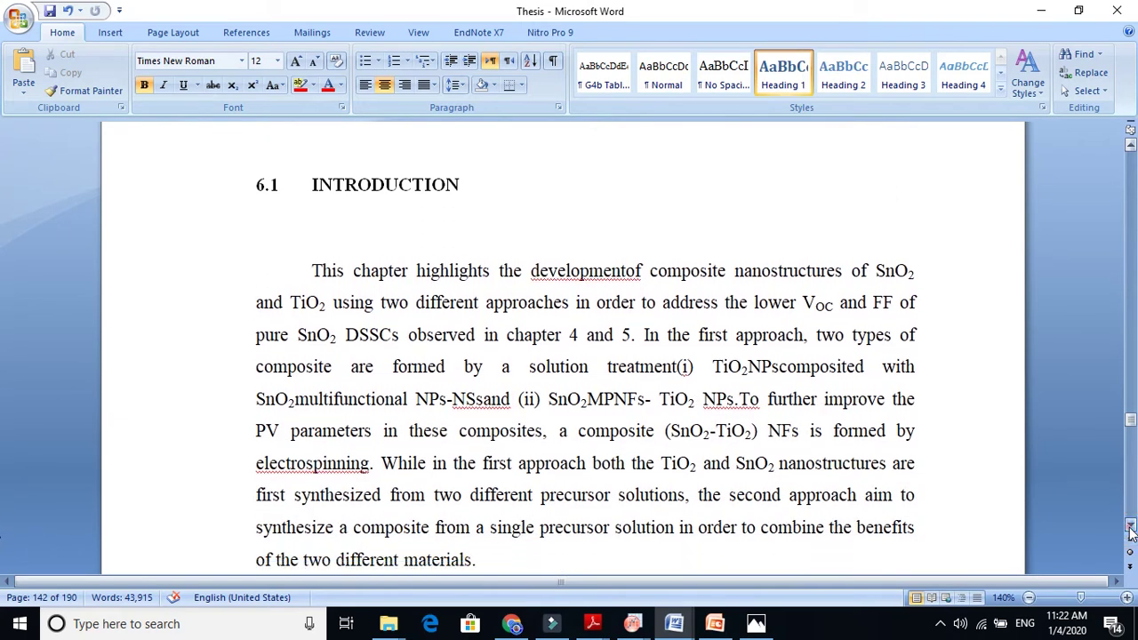
pyautogui.click(345, 271)
pyautogui.click(441, 272)
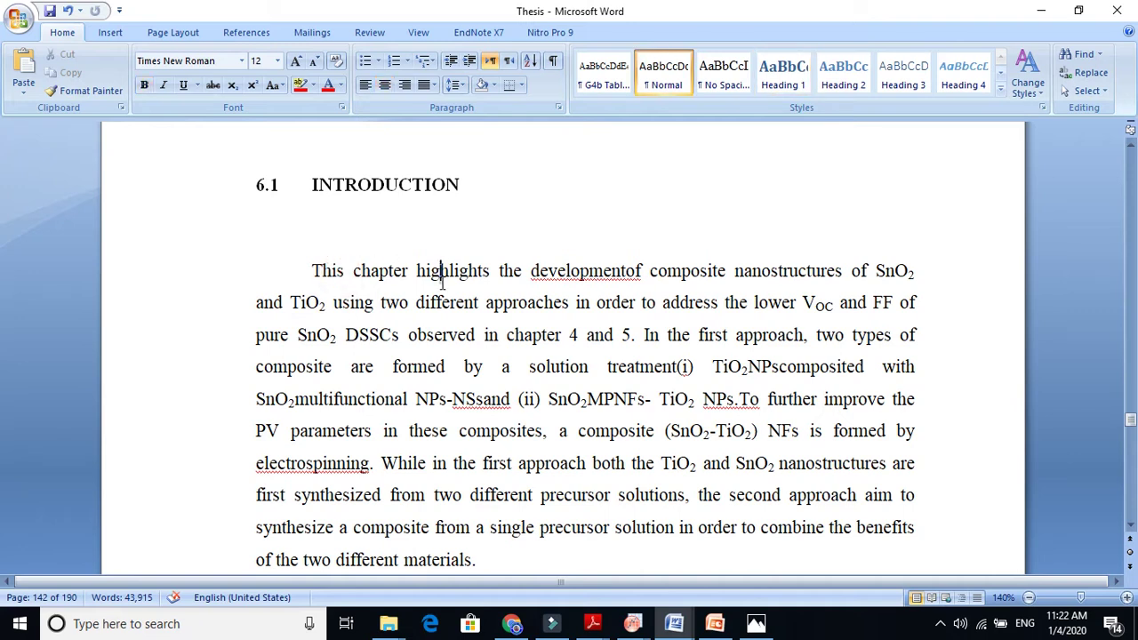
pyautogui.doubleClick(441, 272)
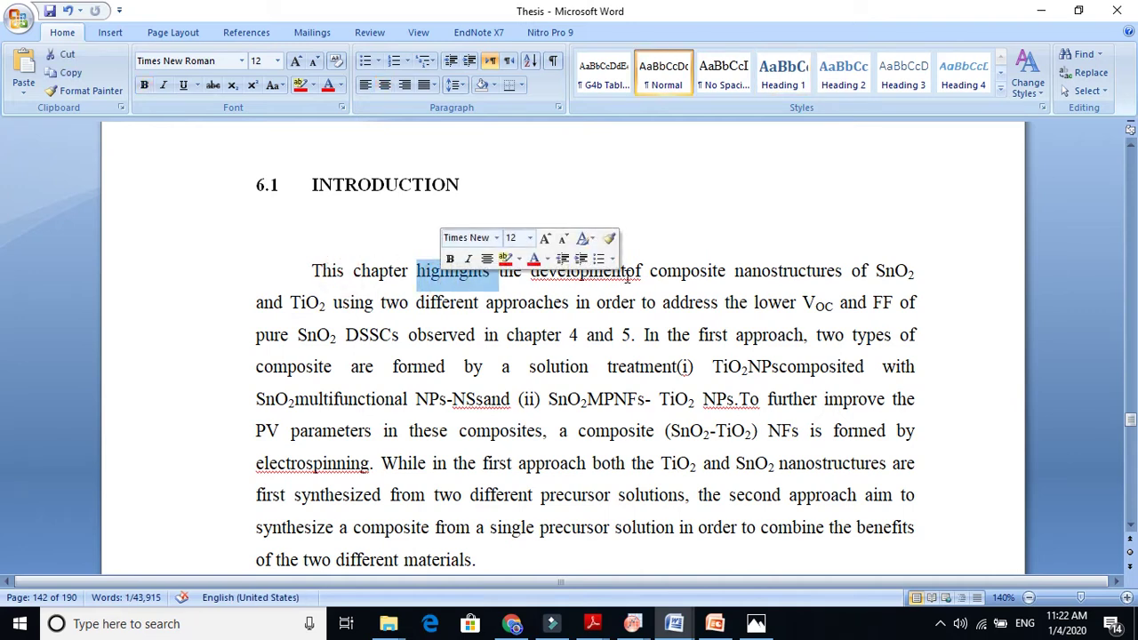
pyautogui.click(630, 274)
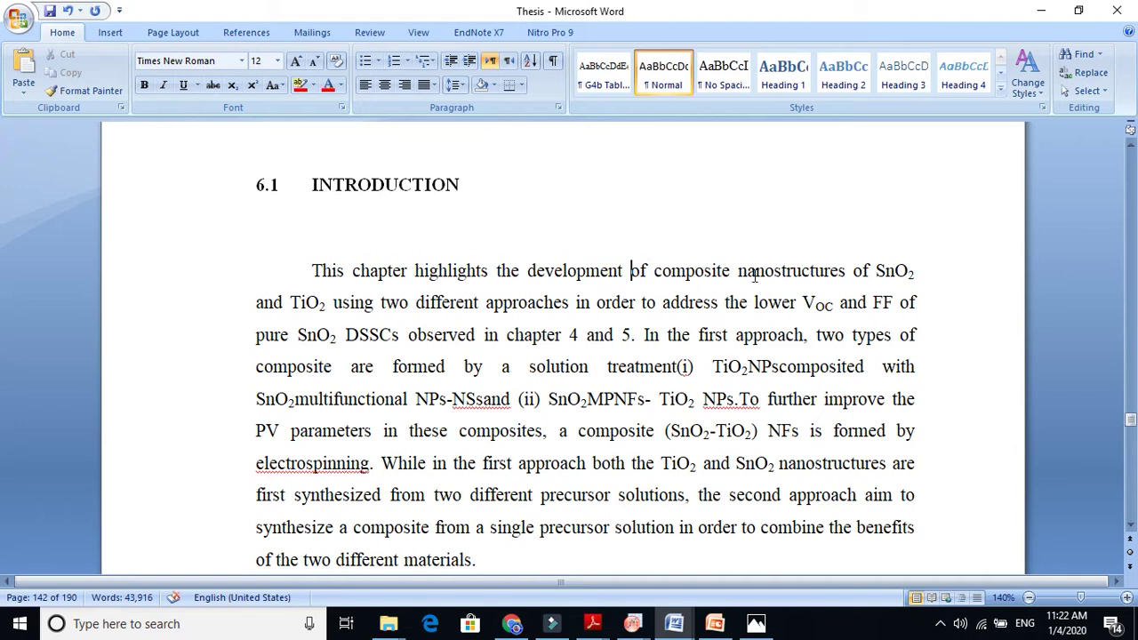
# - Highlight the phrase 'chapter 4 and 5' in red
pyautogui.doubleClick(304, 304)
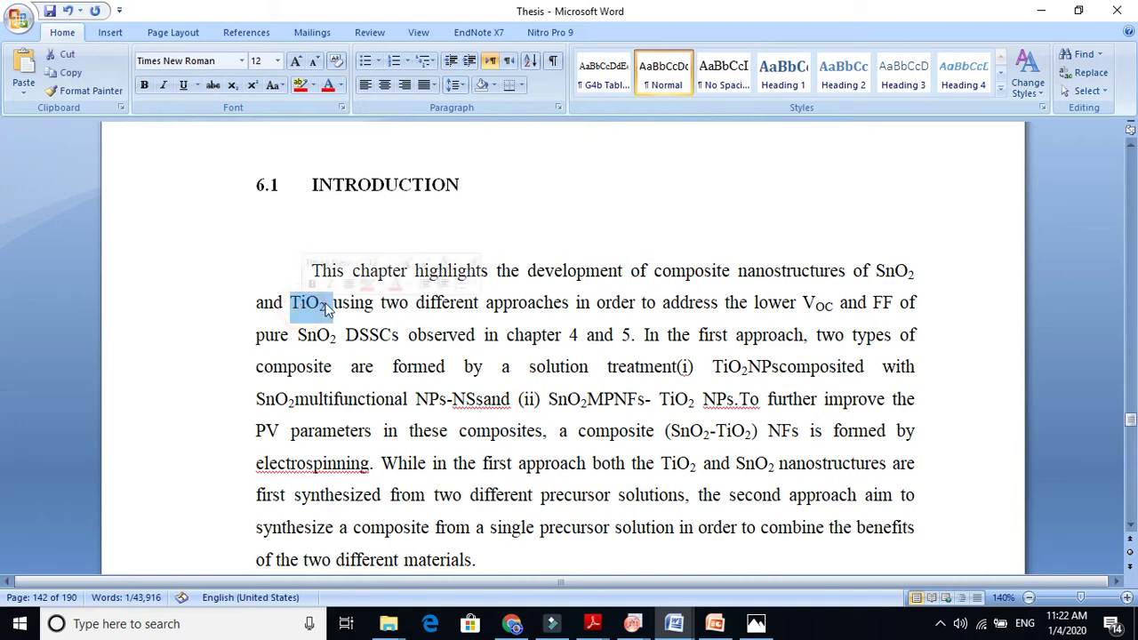
pyautogui.click(533, 302)
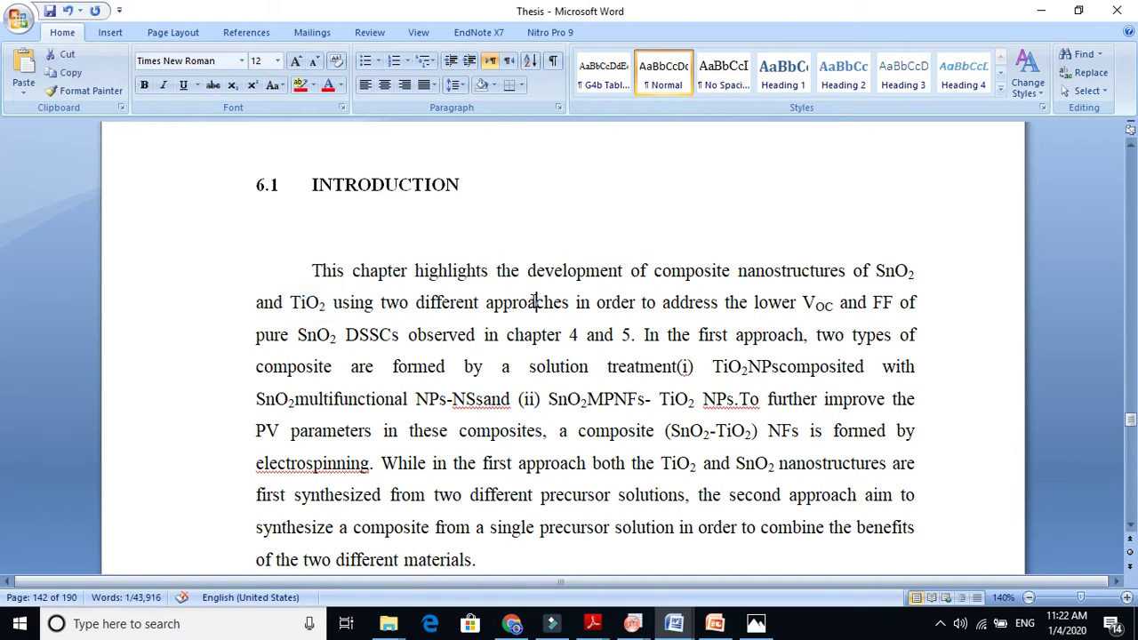
pyautogui.click(619, 303)
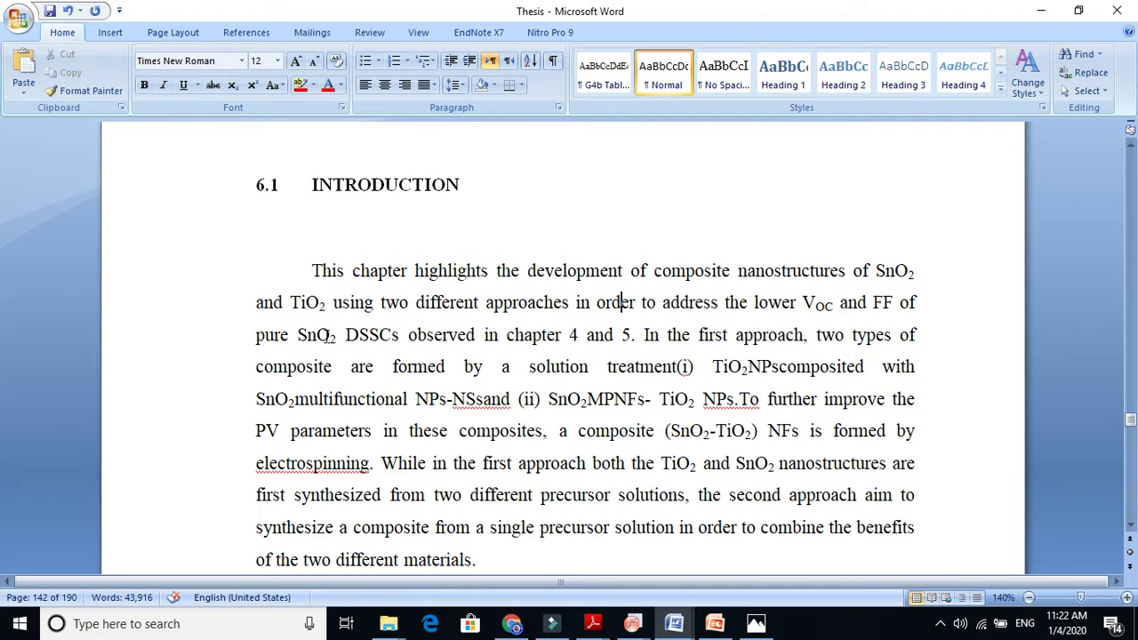
pyautogui.click(506, 335)
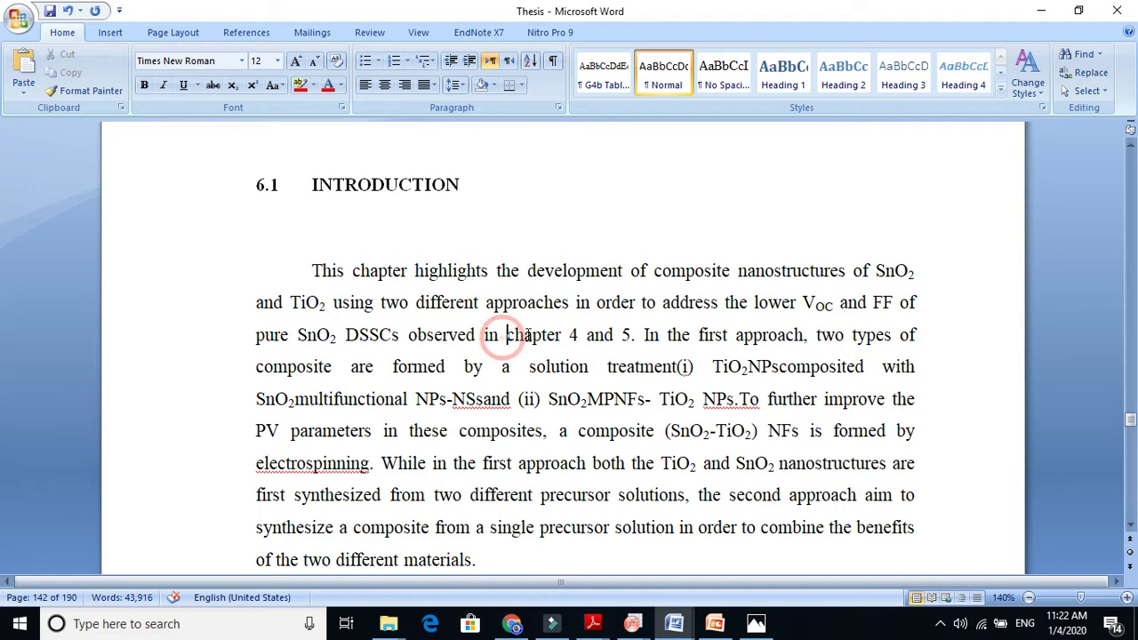
pyautogui.keyDown('shift'); pyautogui.click(631, 335); pyautogui.keyUp('shift')
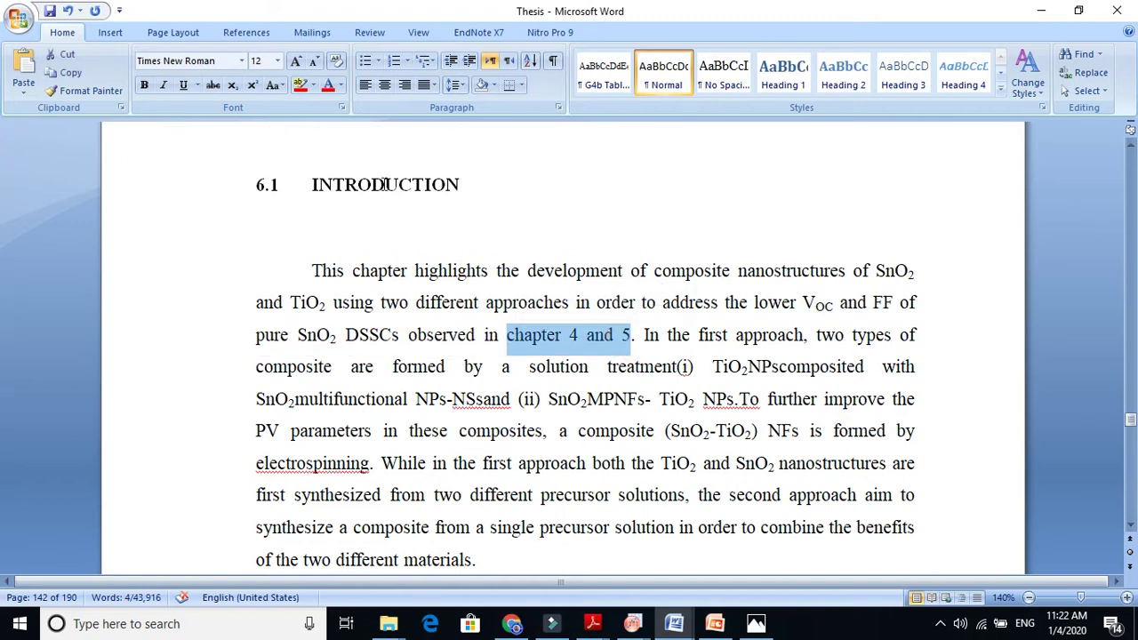
pyautogui.click(301, 84)
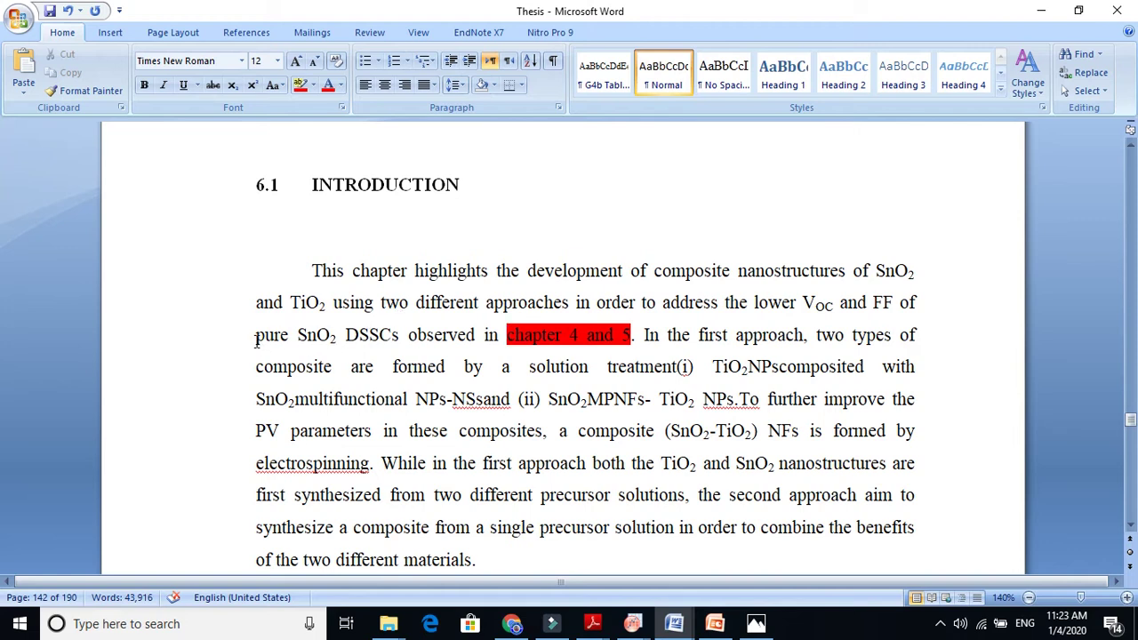
# - Highlight 'pure SnO2 DSSCs' and 'lower VOC and FF' in red
pyautogui.moveTo(256, 338); pyautogui.dragTo(367, 329)
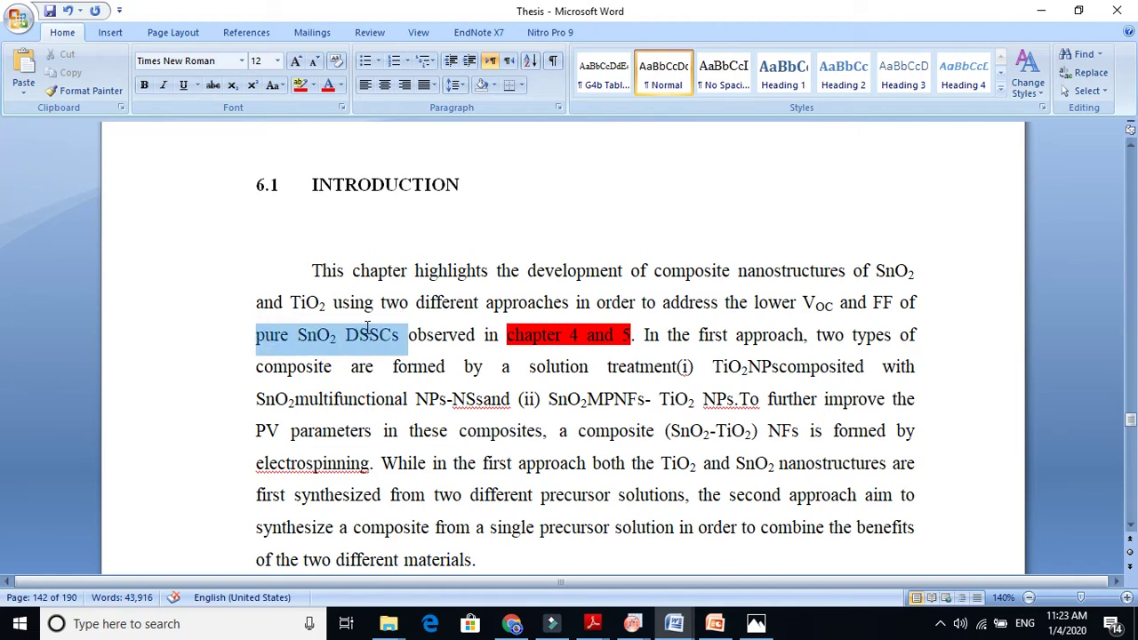
pyautogui.click(300, 85)
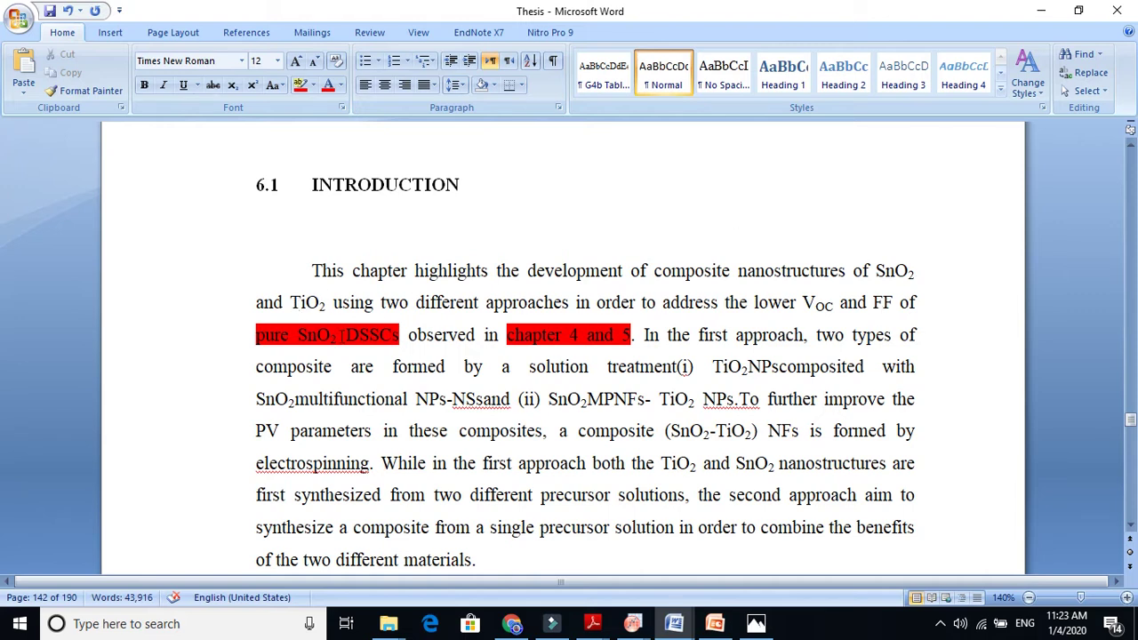
pyautogui.click(878, 272)
pyautogui.moveTo(754, 304); pyautogui.dragTo(893, 304)
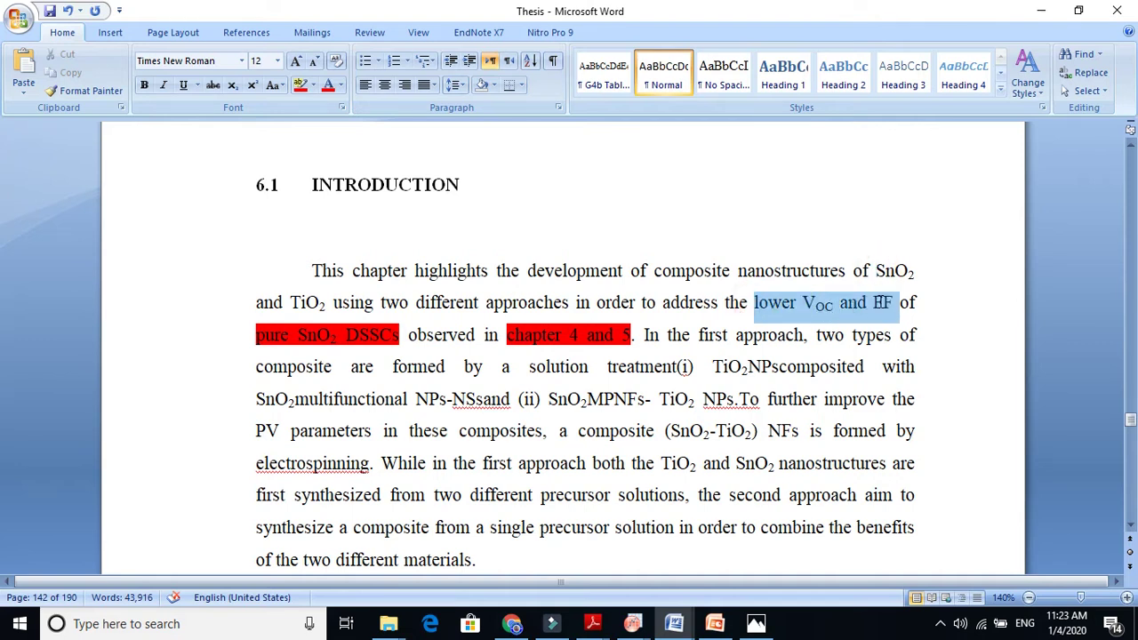
pyautogui.click(301, 86)
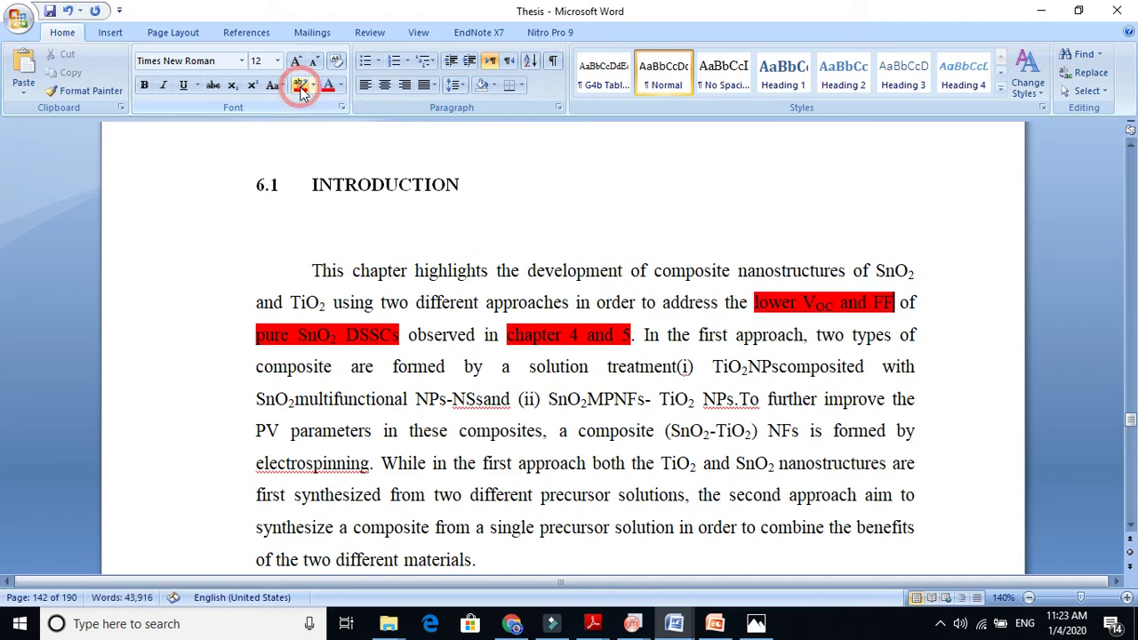
pyautogui.click(754, 345)
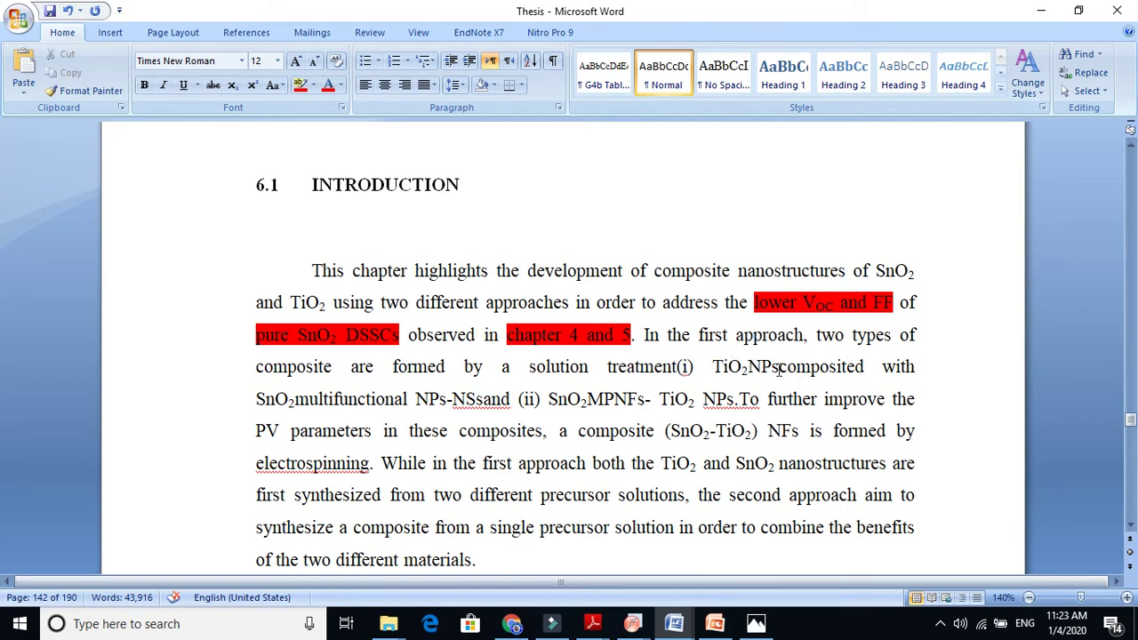
pyautogui.click(770, 368)
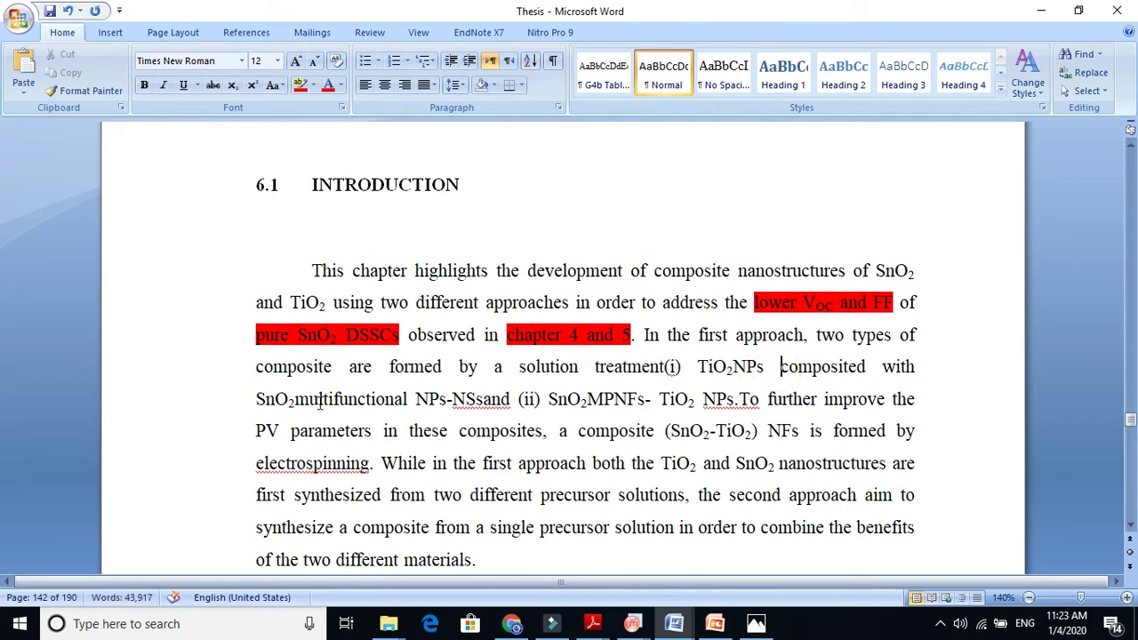
pyautogui.click(482, 398)
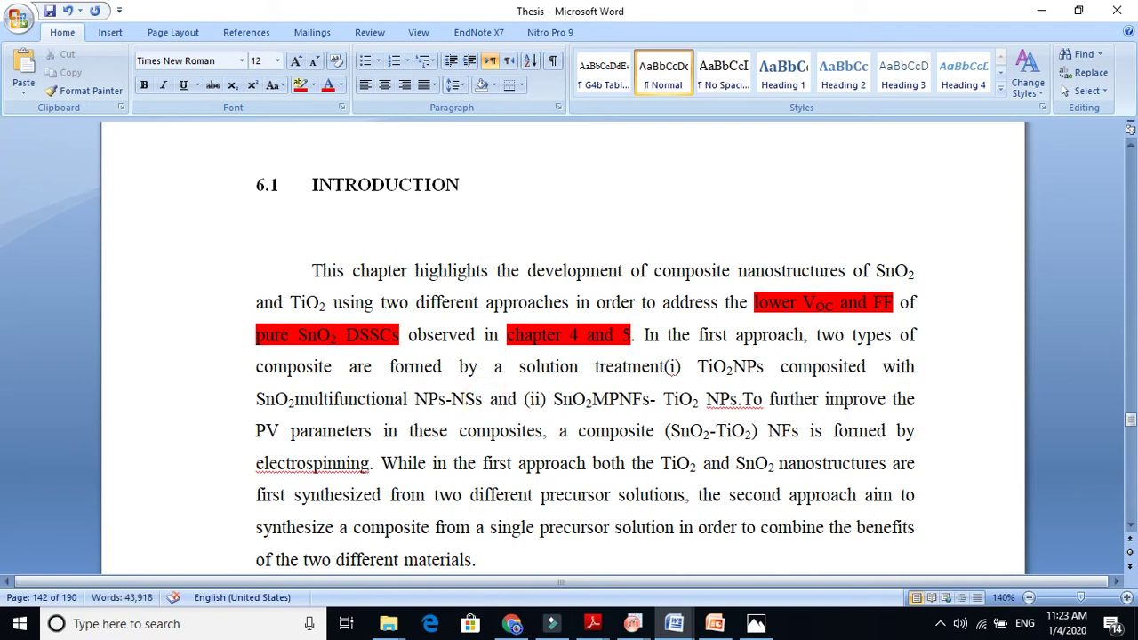
pyautogui.click(489, 399)
pyautogui.moveTo(488, 399); pyautogui.dragTo(318, 398)
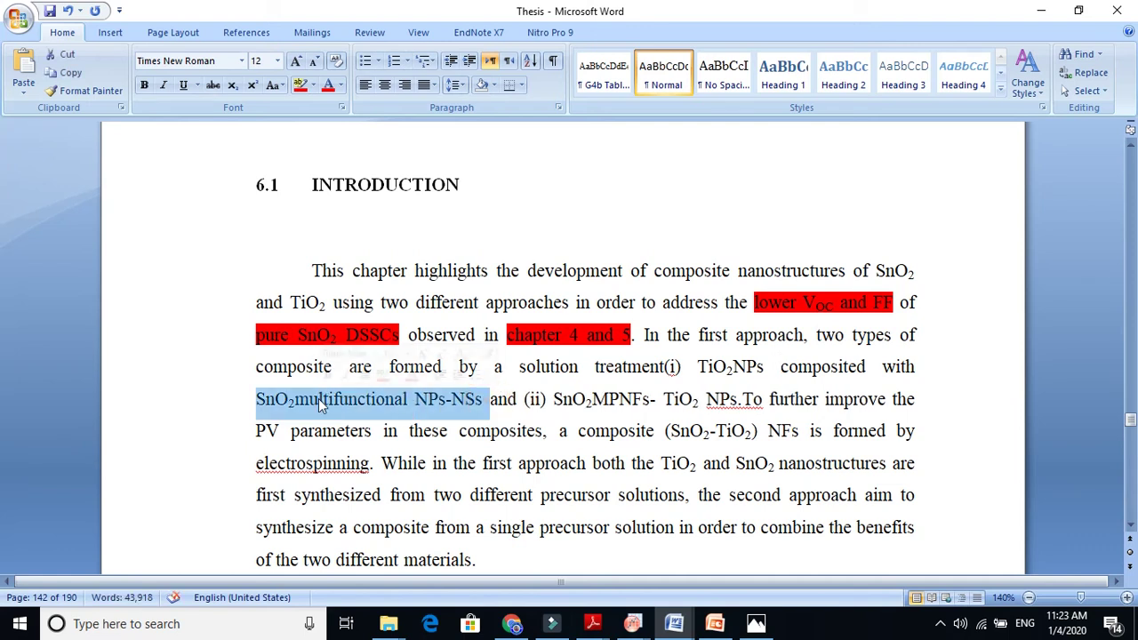
pyautogui.click(301, 85)
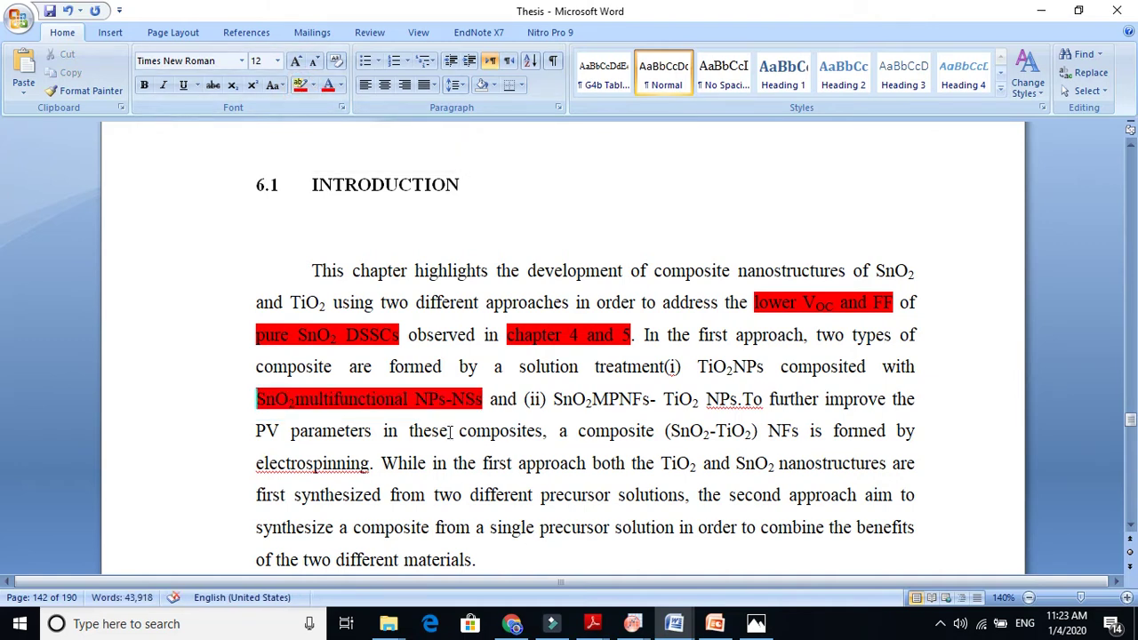
pyautogui.click(591, 403)
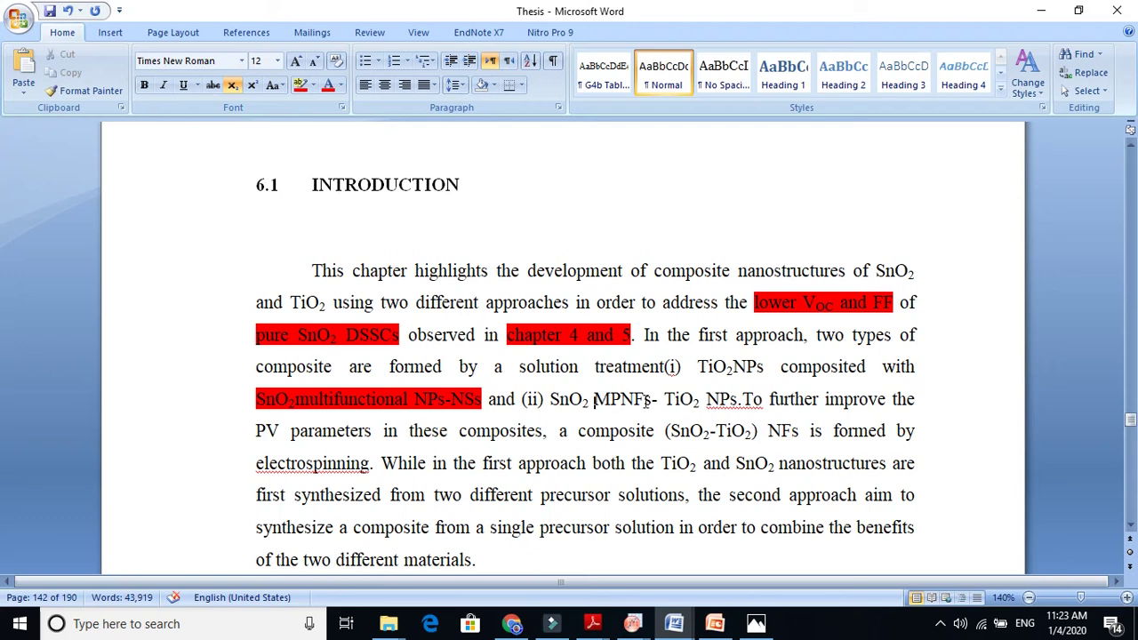
pyautogui.moveTo(652, 402); pyautogui.dragTo(563, 402)
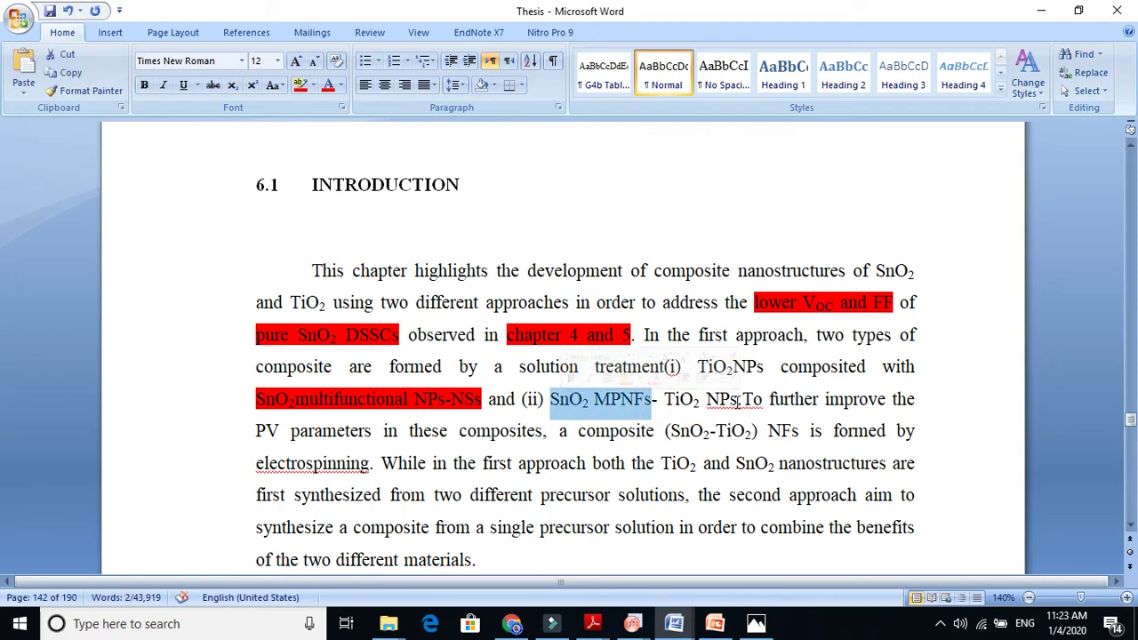
pyautogui.moveTo(737, 400); pyautogui.dragTo(578, 403)
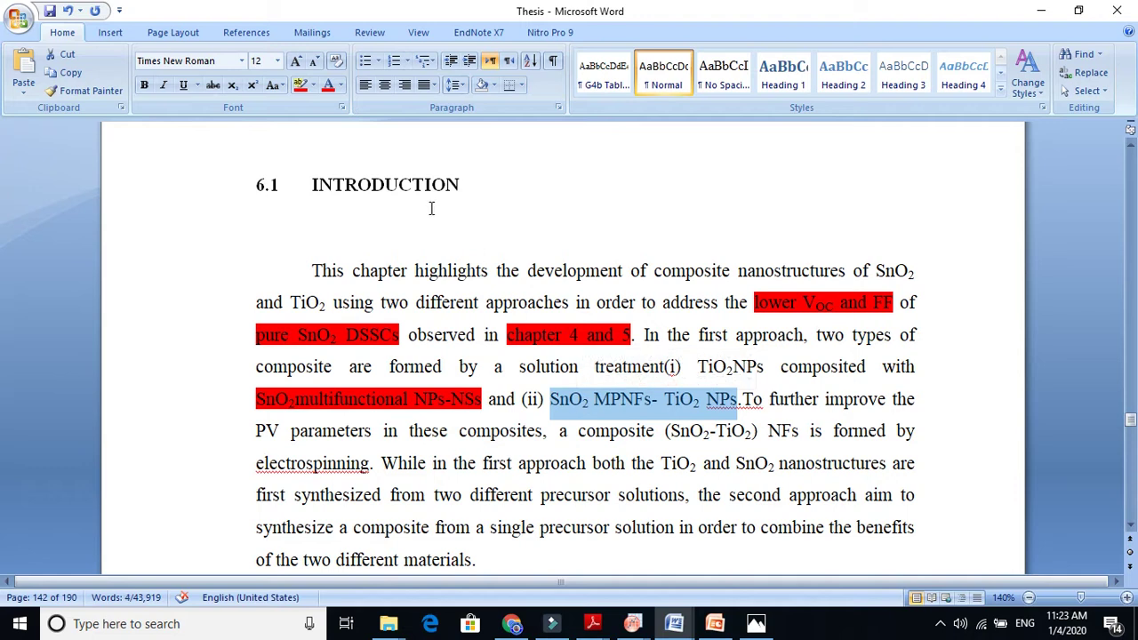
pyautogui.click(300, 84)
pyautogui.click(758, 380)
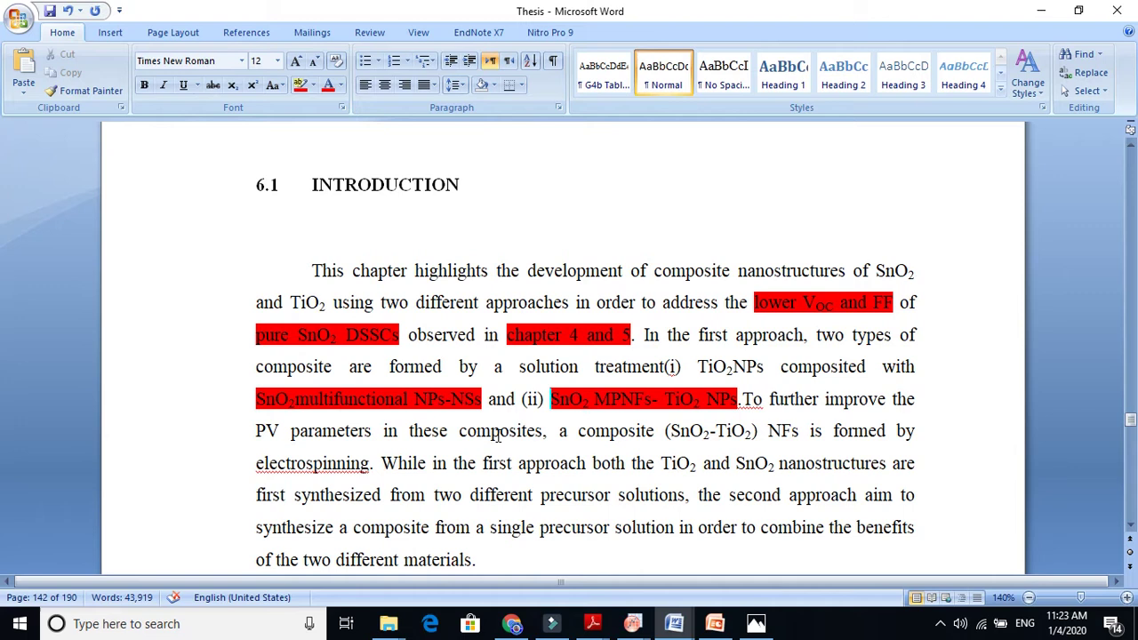
pyautogui.click(530, 435)
pyautogui.click(610, 433)
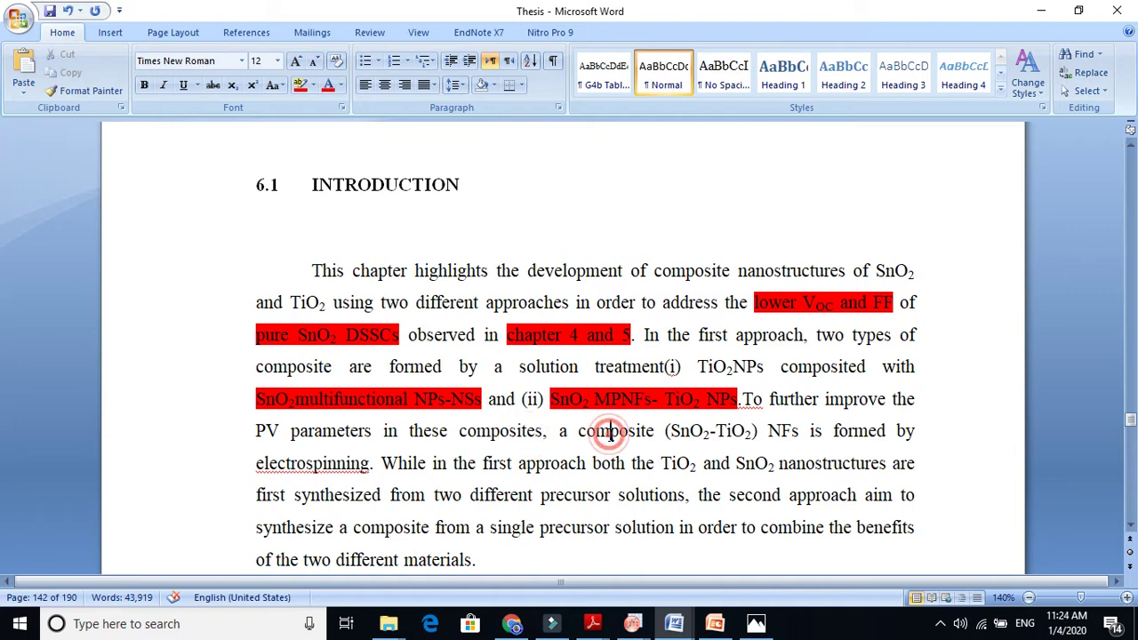
pyautogui.click(798, 432)
pyautogui.moveTo(794, 433); pyautogui.dragTo(668, 440)
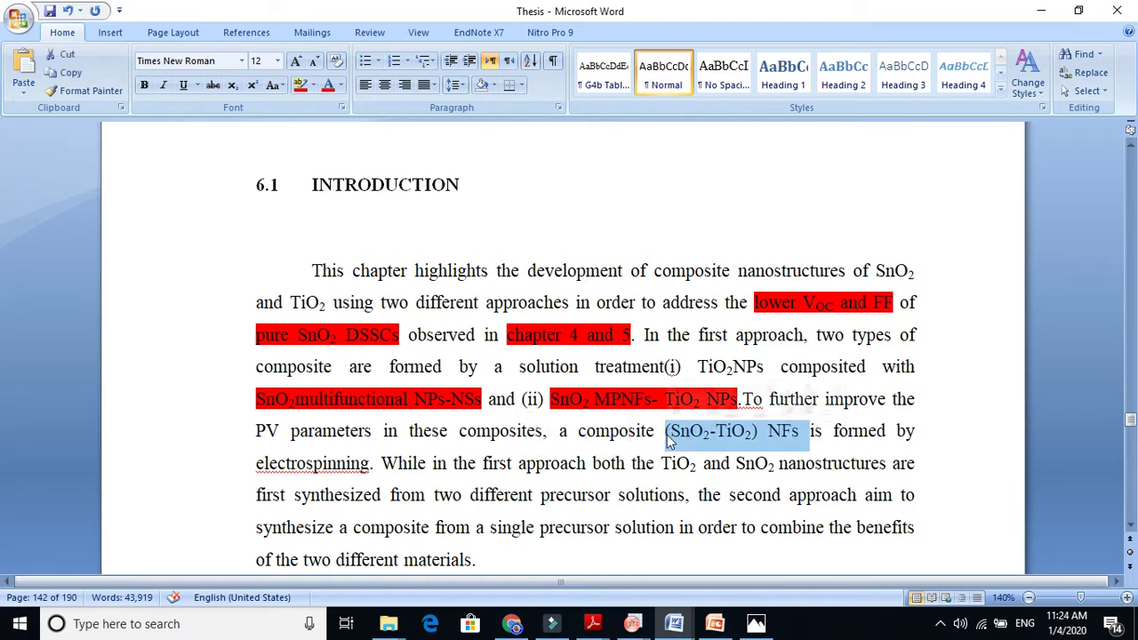
pyautogui.click(517, 464)
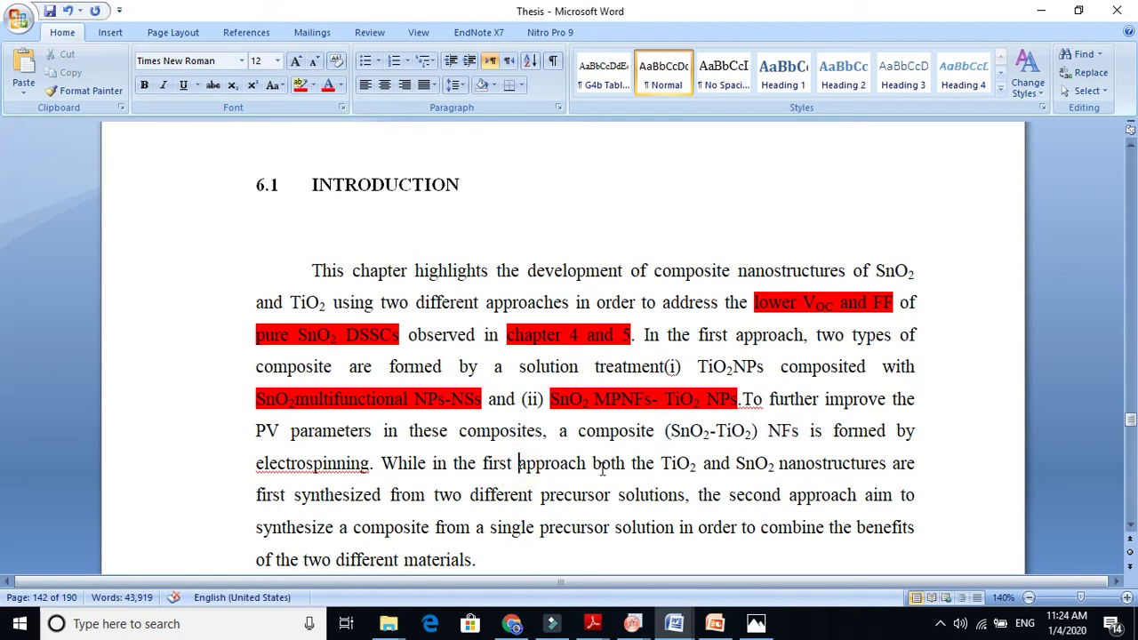
pyautogui.click(601, 464)
pyautogui.click(727, 463)
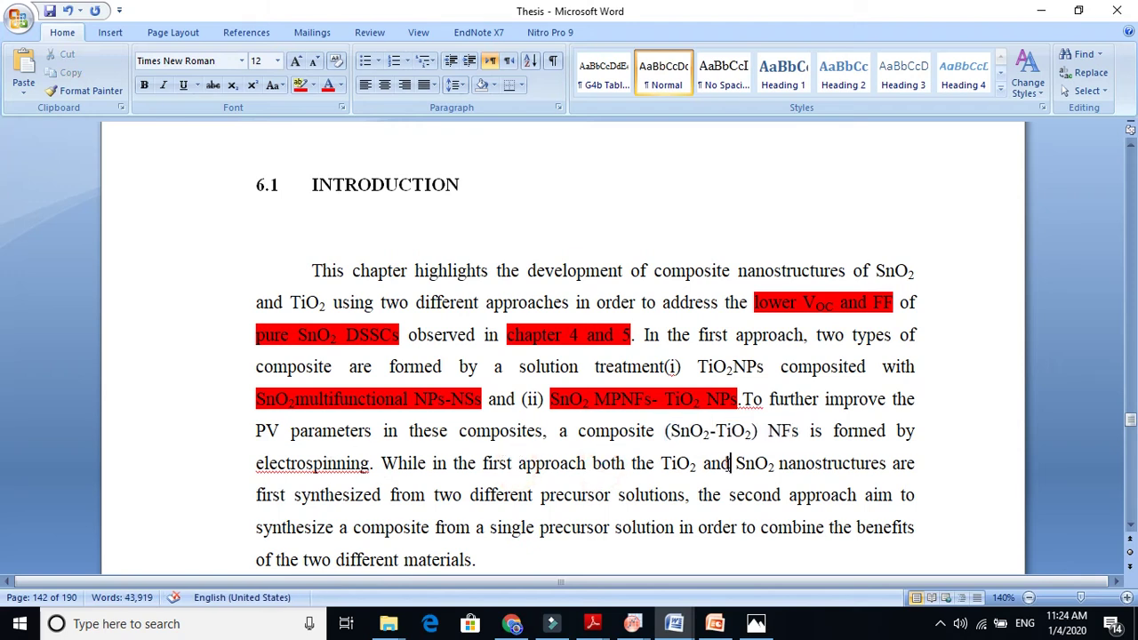
pyautogui.click(367, 478)
pyautogui.click(604, 500)
pyautogui.click(714, 498)
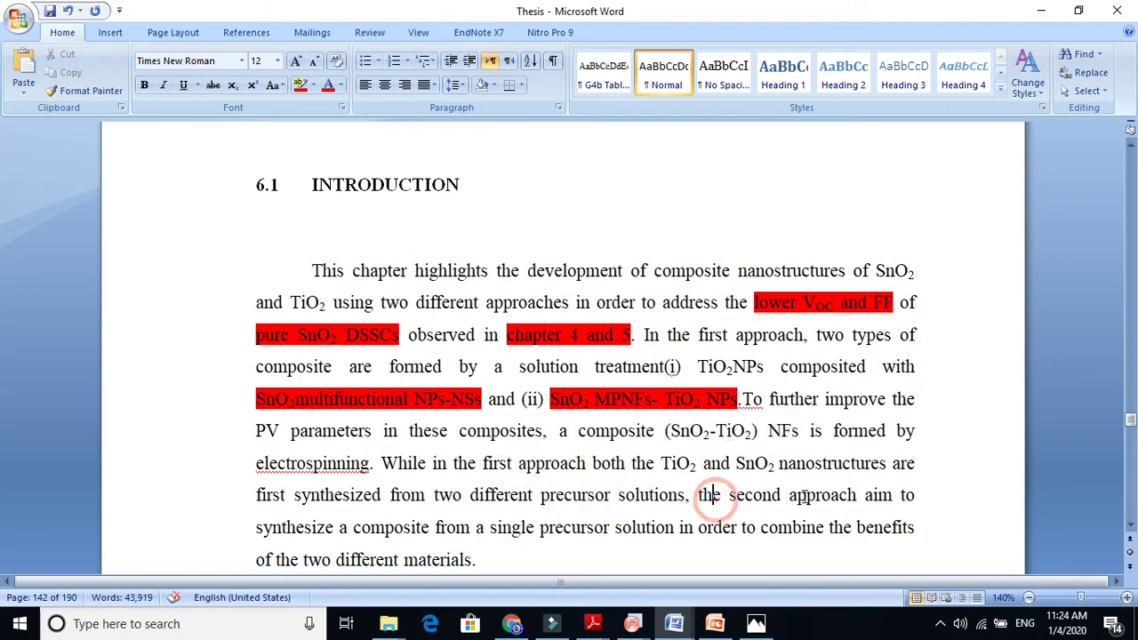
pyautogui.click(655, 536)
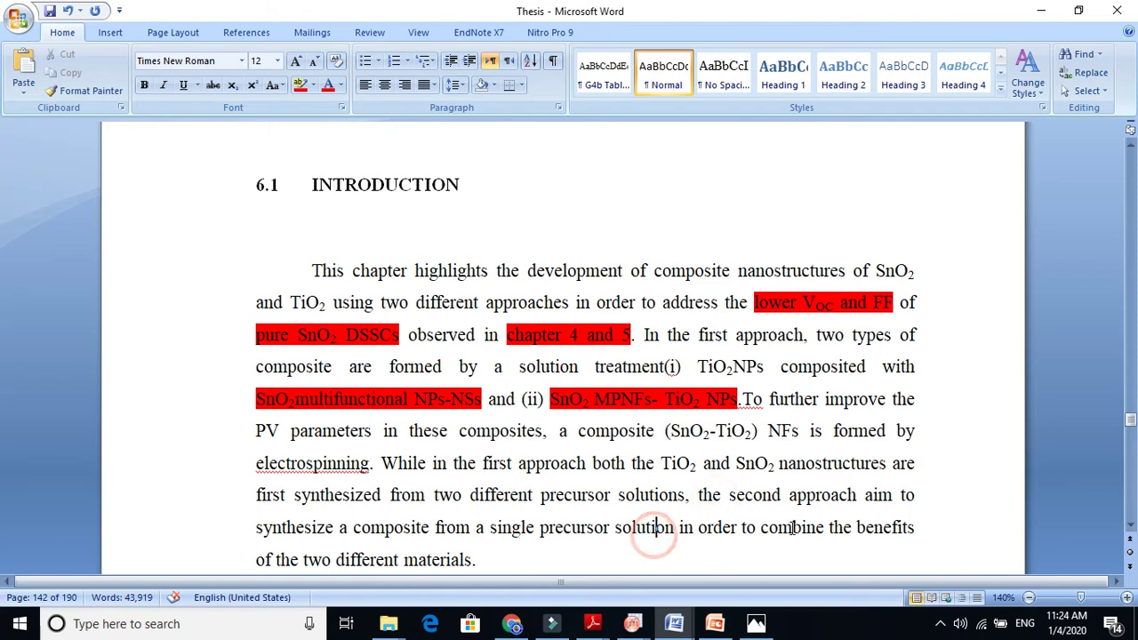
pyautogui.click(790, 527)
pyautogui.click(1131, 526)
pyautogui.click(1131, 526)
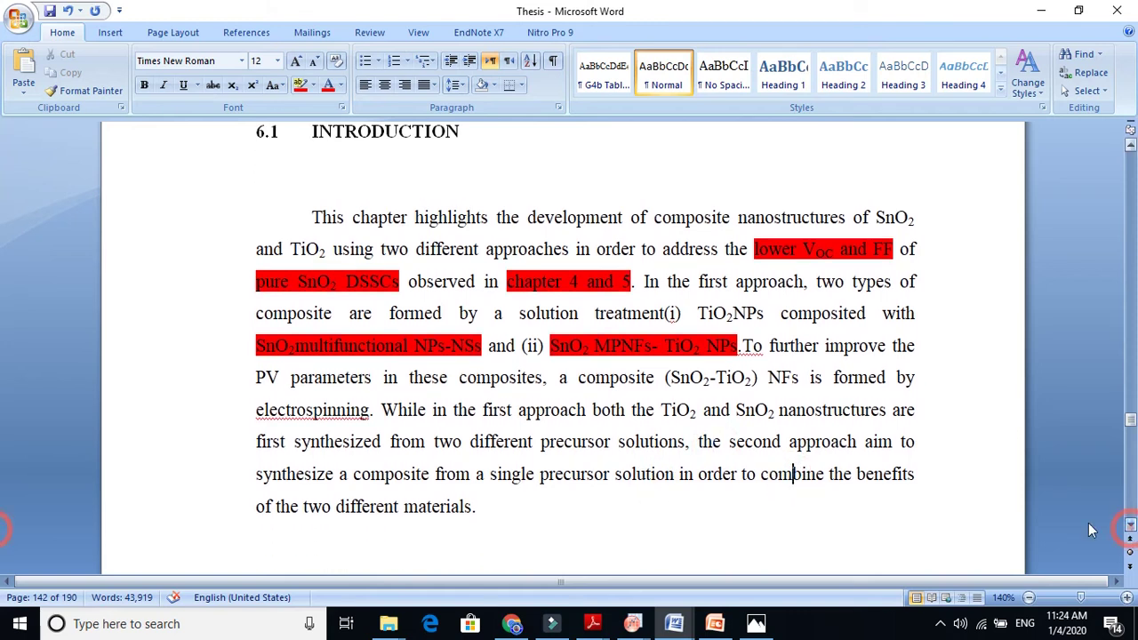
pyautogui.doubleClick(686, 414)
pyautogui.doubleClick(752, 414)
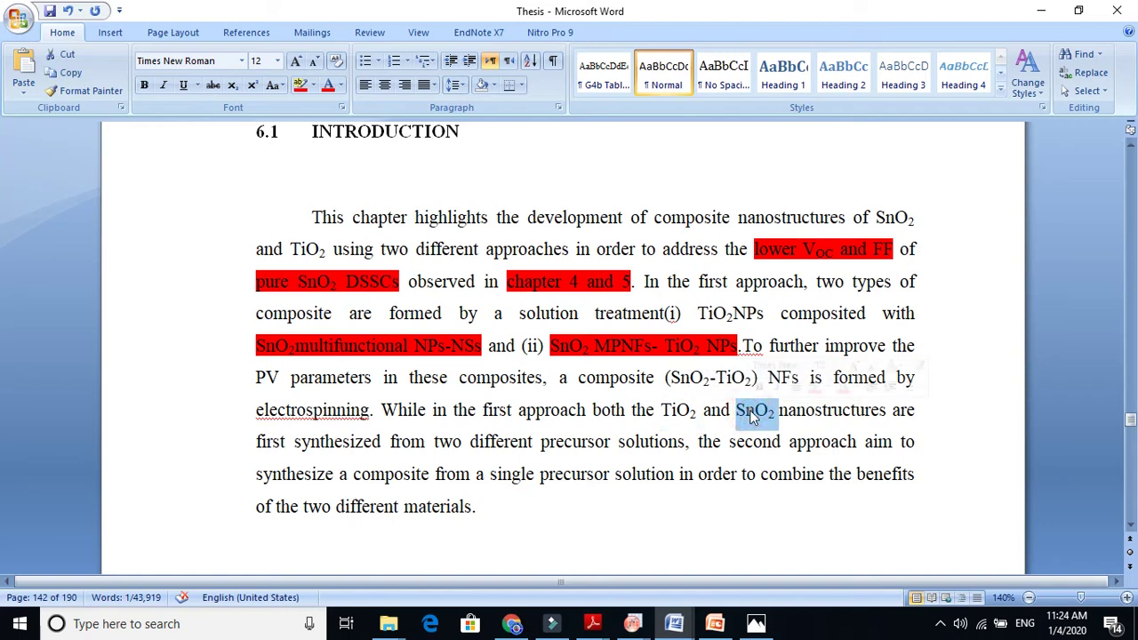
pyautogui.click(587, 478)
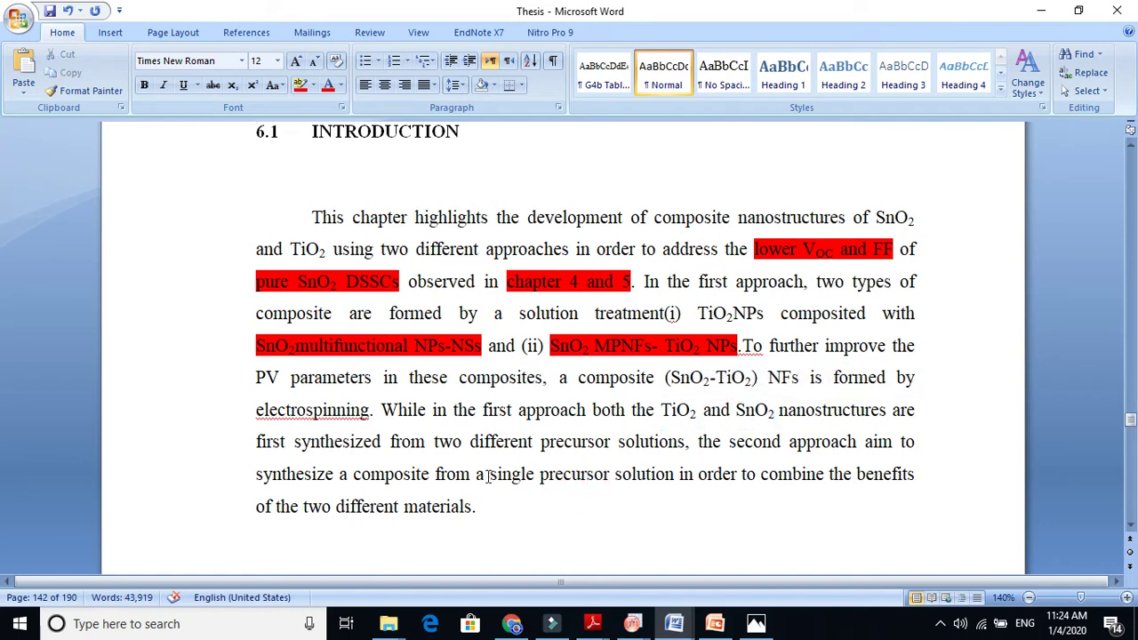
pyautogui.click(689, 412)
pyautogui.click(473, 520)
# - Move down through section 6.2 to the XRD figure and inspect it
pyautogui.scroll(-5, 473, 520)
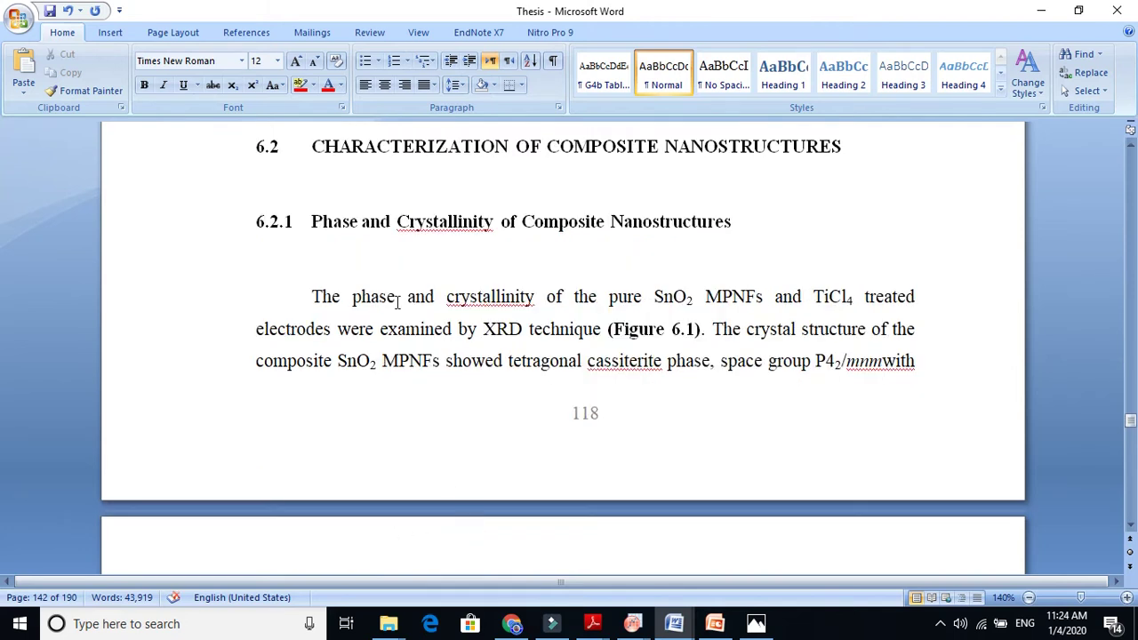
pyautogui.click(381, 146)
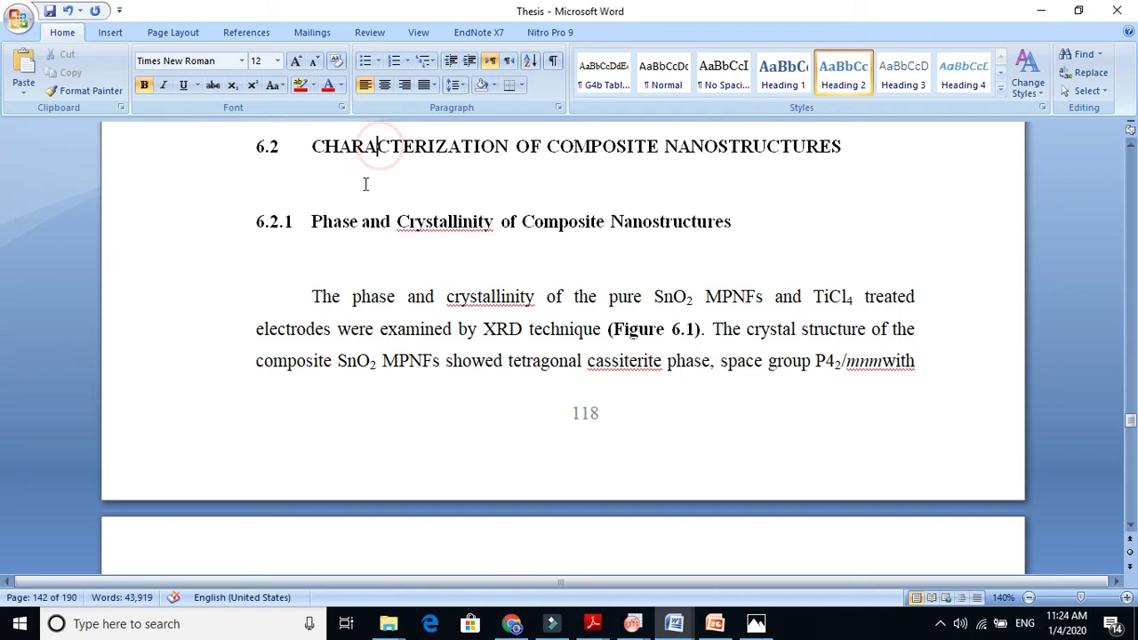
pyautogui.click(578, 161)
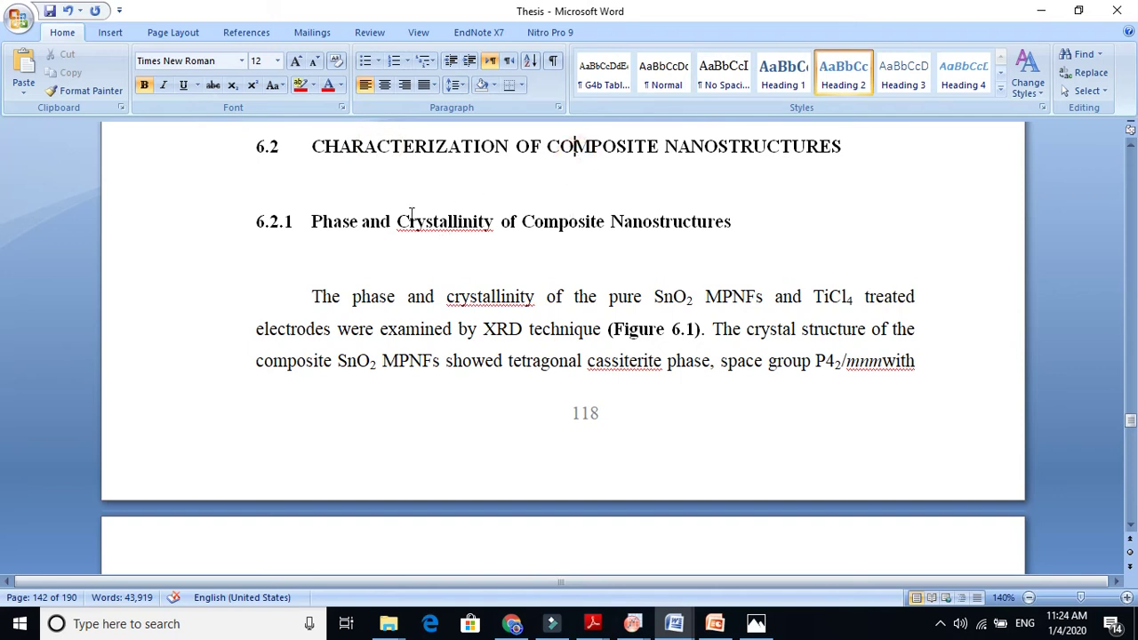
pyautogui.click(503, 249)
pyautogui.press('Return')
pyautogui.press('Return')
pyautogui.press('Return')
pyautogui.press('BackSpace')
pyautogui.press('BackSpace')
pyautogui.press('BackSpace')
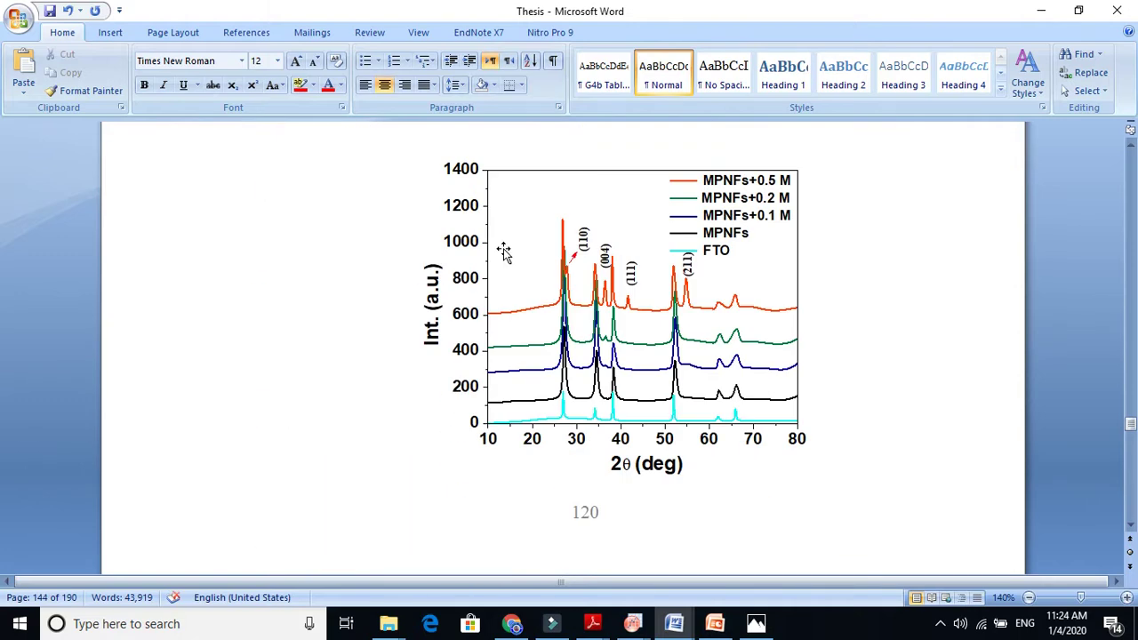
pyautogui.click(716, 230)
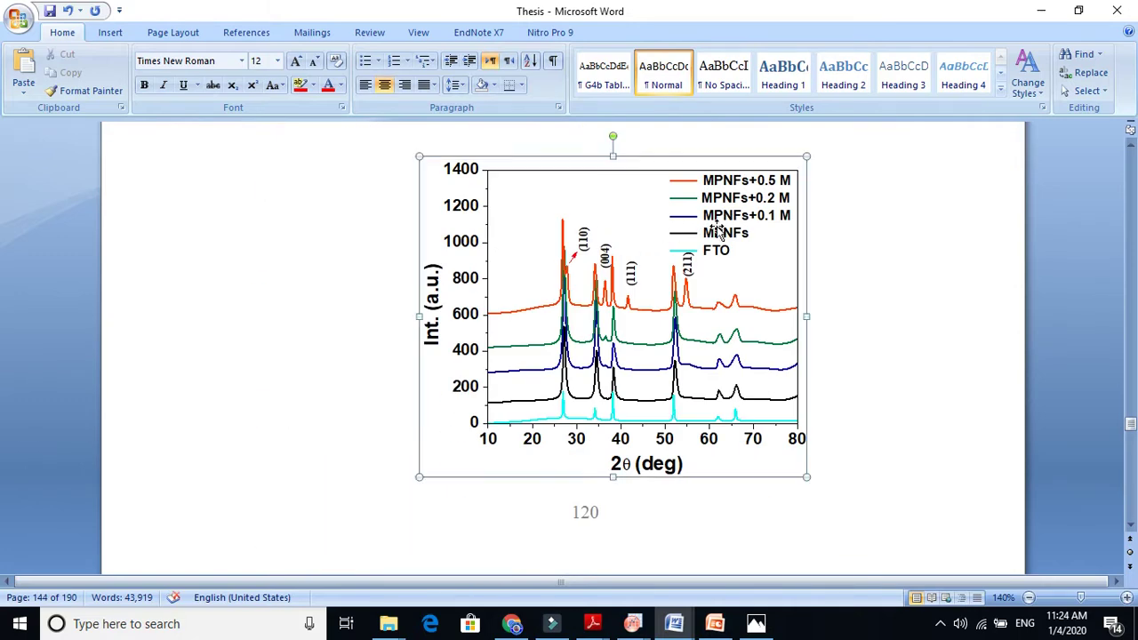
pyautogui.click(856, 288)
# - Inspect the Figure 6.3 HRTEM images and the Figure 6.5 cross-section SEM figure
pyautogui.press('pagedown')
pyautogui.press('pagedown')
pyautogui.press('pagedown')
pyautogui.press('pagedown')
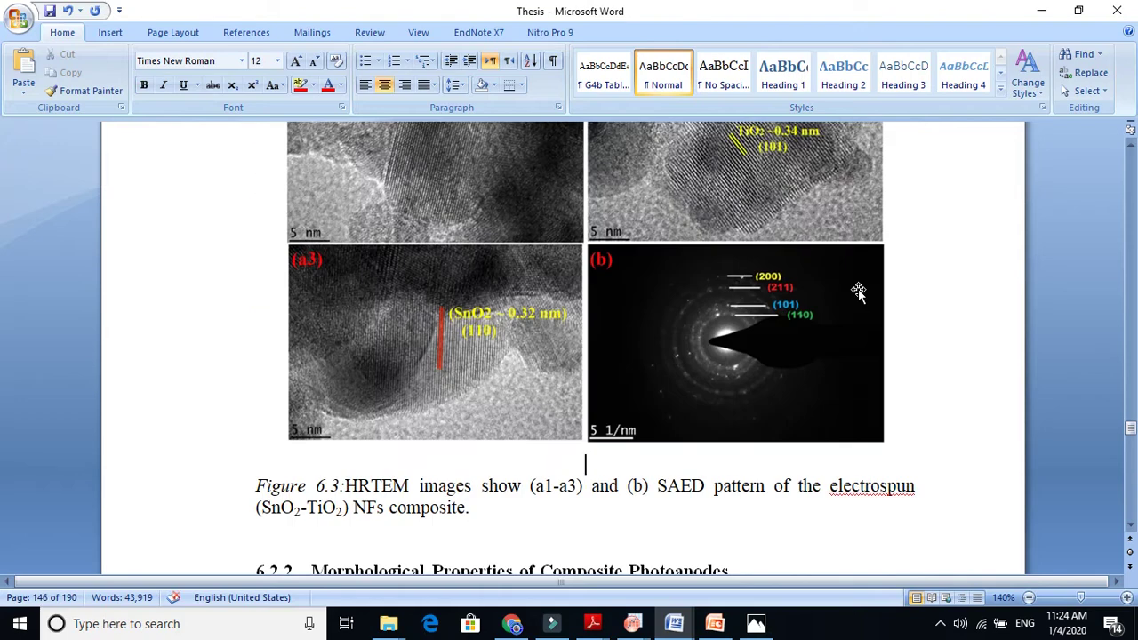
pyautogui.click(461, 276)
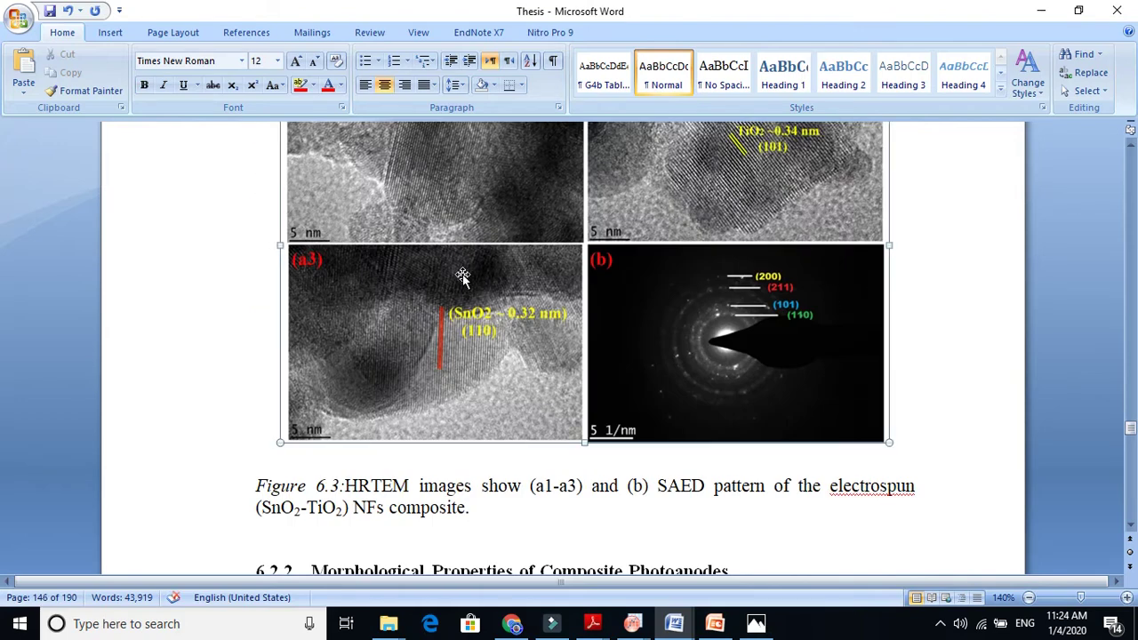
pyautogui.click(955, 350)
pyautogui.press('pagedown')
pyautogui.press('pagedown')
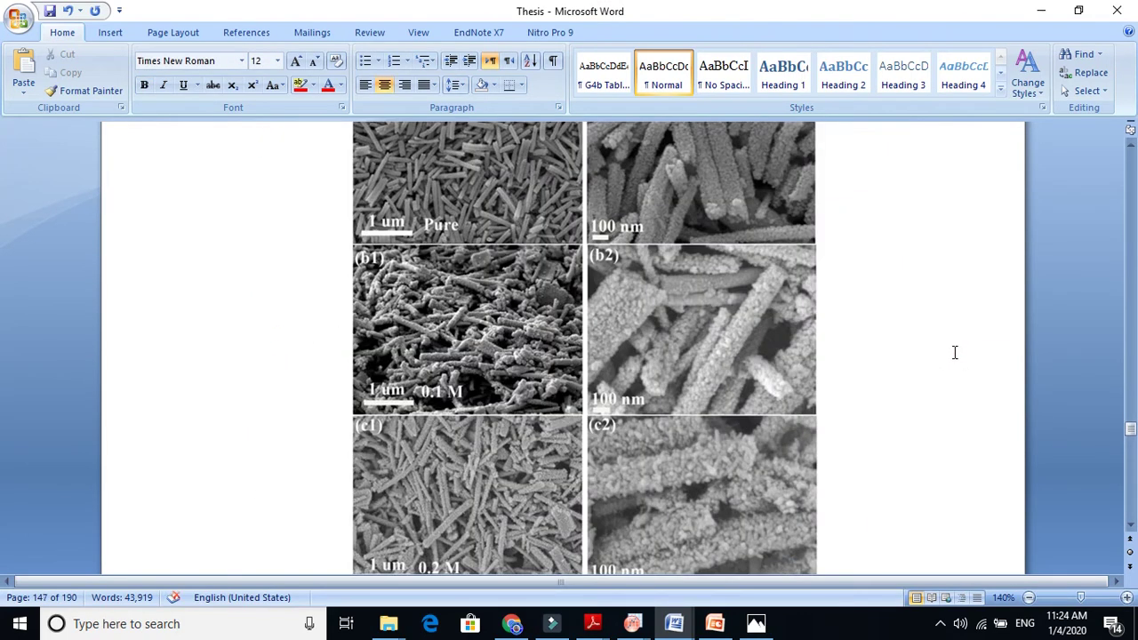
pyautogui.press('pagedown')
pyautogui.press('pagedown')
pyautogui.press('pagedown')
pyautogui.press('pagedown')
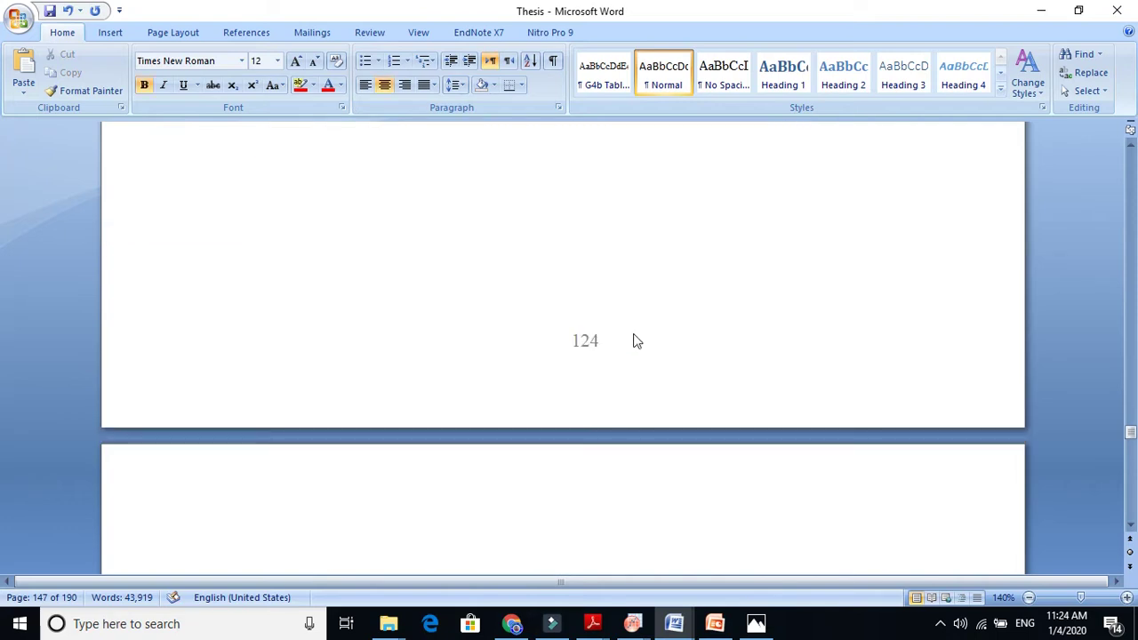
pyautogui.press('pagedown')
pyautogui.press('pageup')
pyautogui.press('pageup')
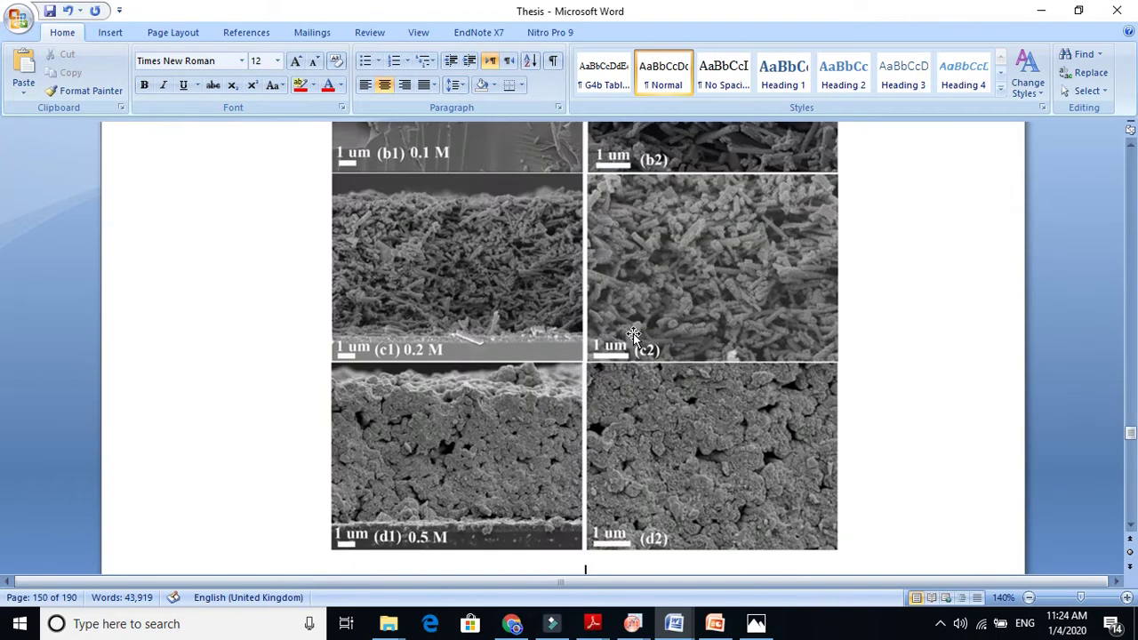
pyautogui.click(718, 257)
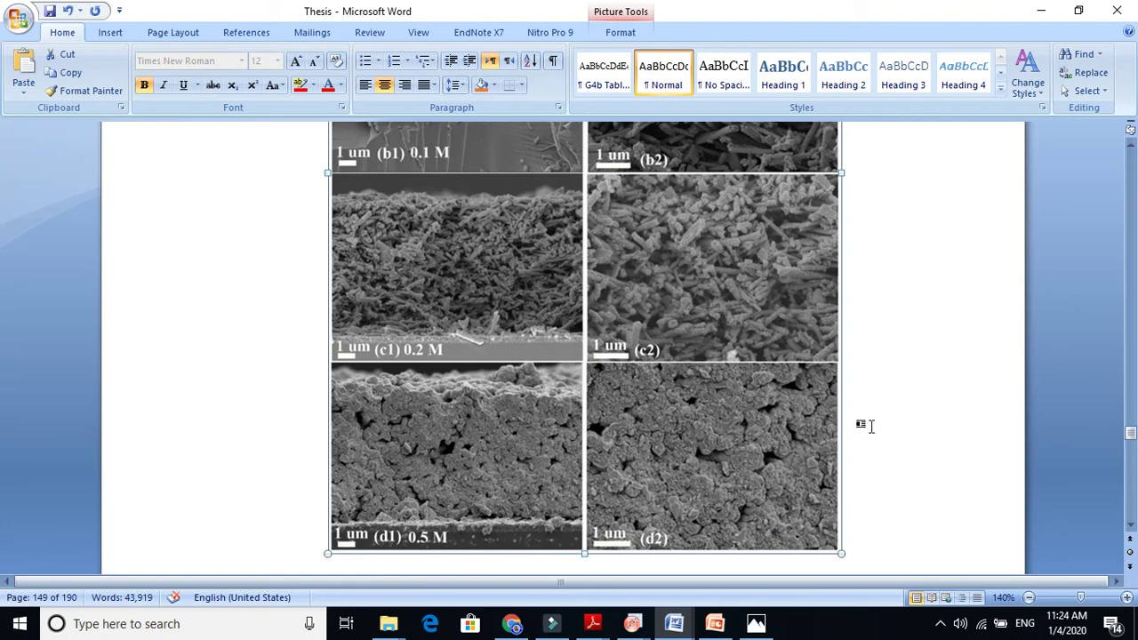
# - Scroll down to the FESEM image with the EDX spectrum inset on page 151
pyautogui.scroll(-15, 876, 424)
pyautogui.scroll(-20, 880, 423)
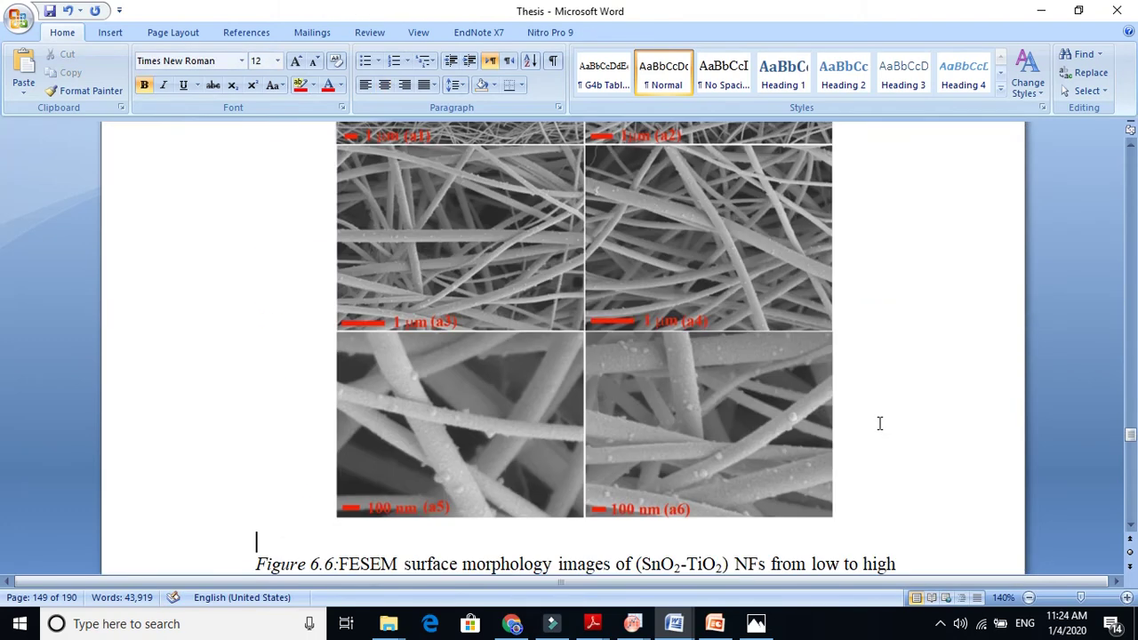
pyautogui.scroll(-8, 879, 423)
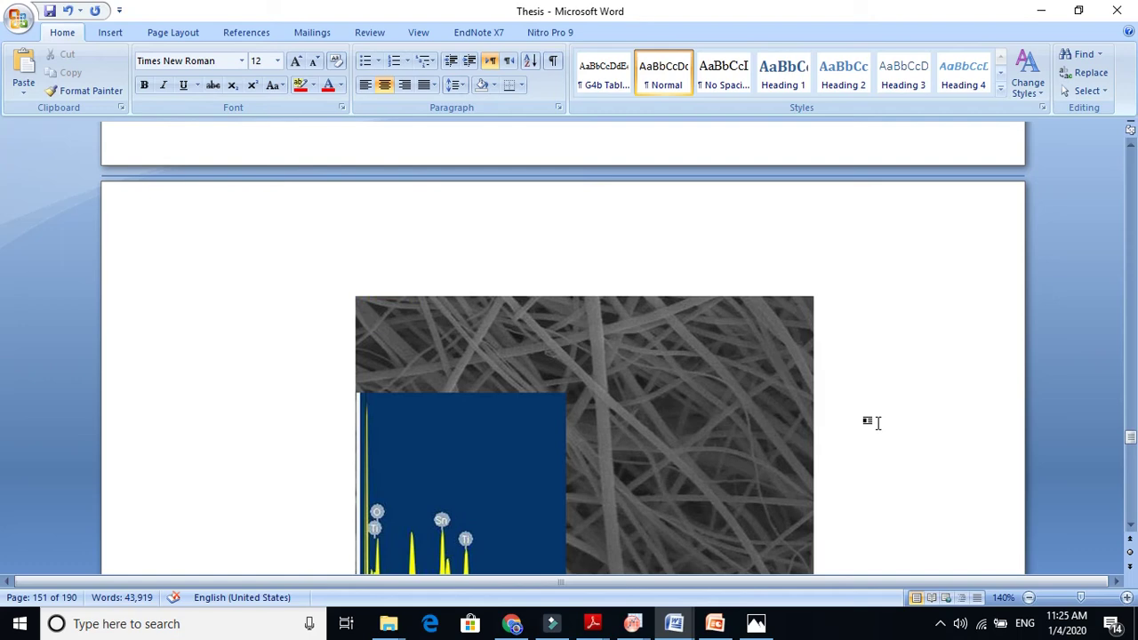
pyautogui.scroll(15, 877, 424)
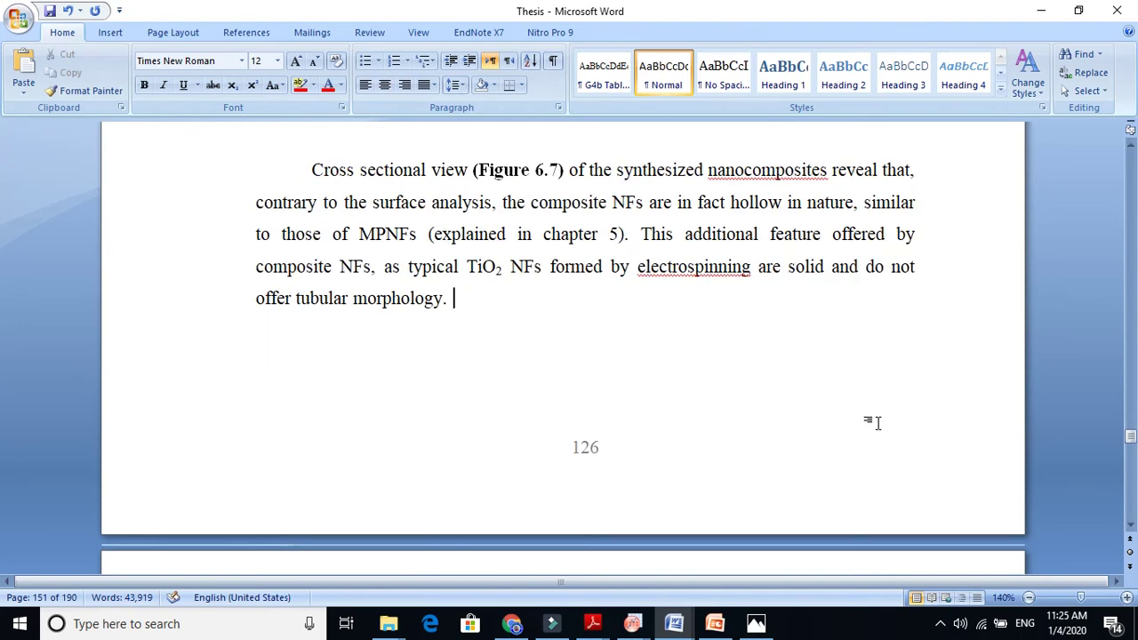
pyautogui.scroll(-5, 876, 424)
pyautogui.scroll(-12, 876, 423)
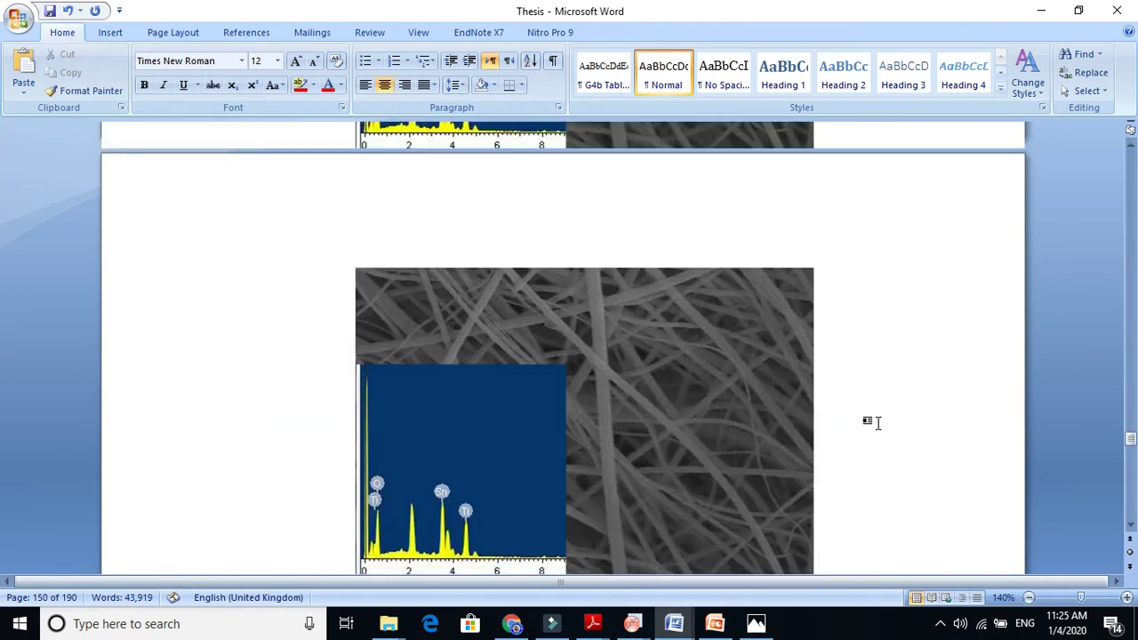
pyautogui.scroll(-10, 876, 423)
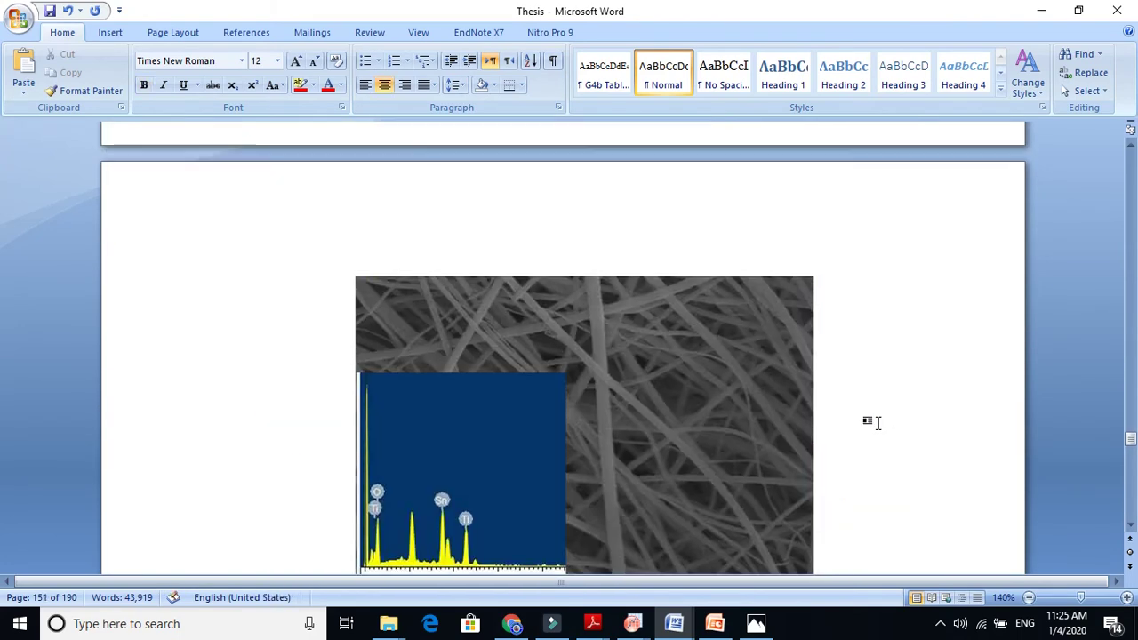
# - Zoom in to 190% to inspect the FESEM image with its EDX inset
pyautogui.click(477, 502)
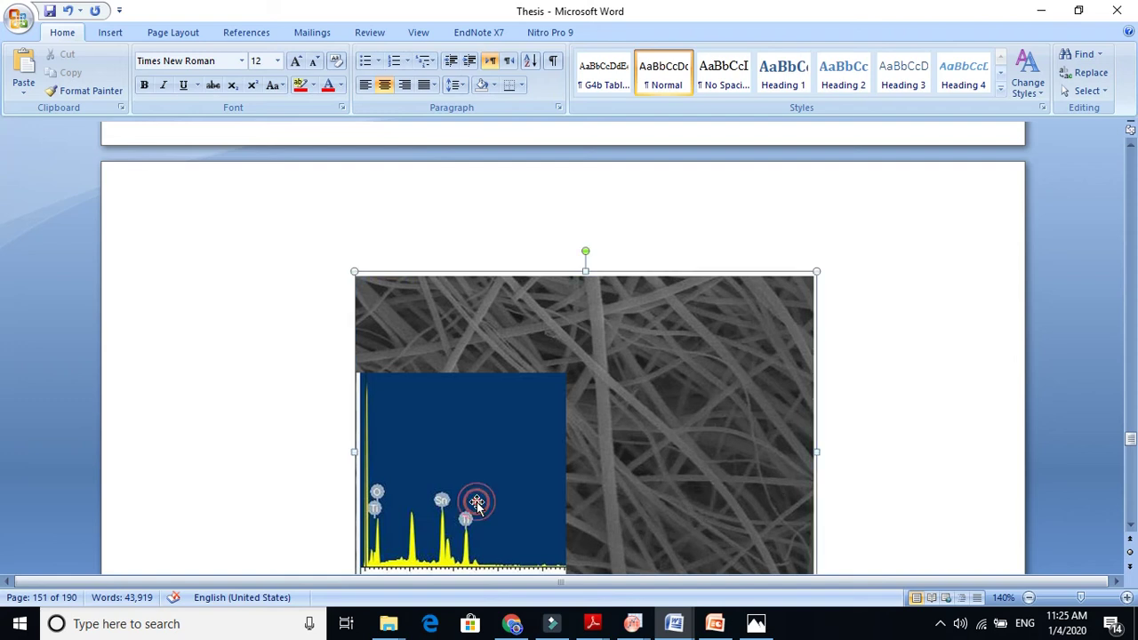
pyautogui.click(1127, 600)
pyautogui.click(1127, 600)
pyautogui.click(1127, 600)
pyautogui.click(1127, 600)
pyautogui.click(1127, 600)
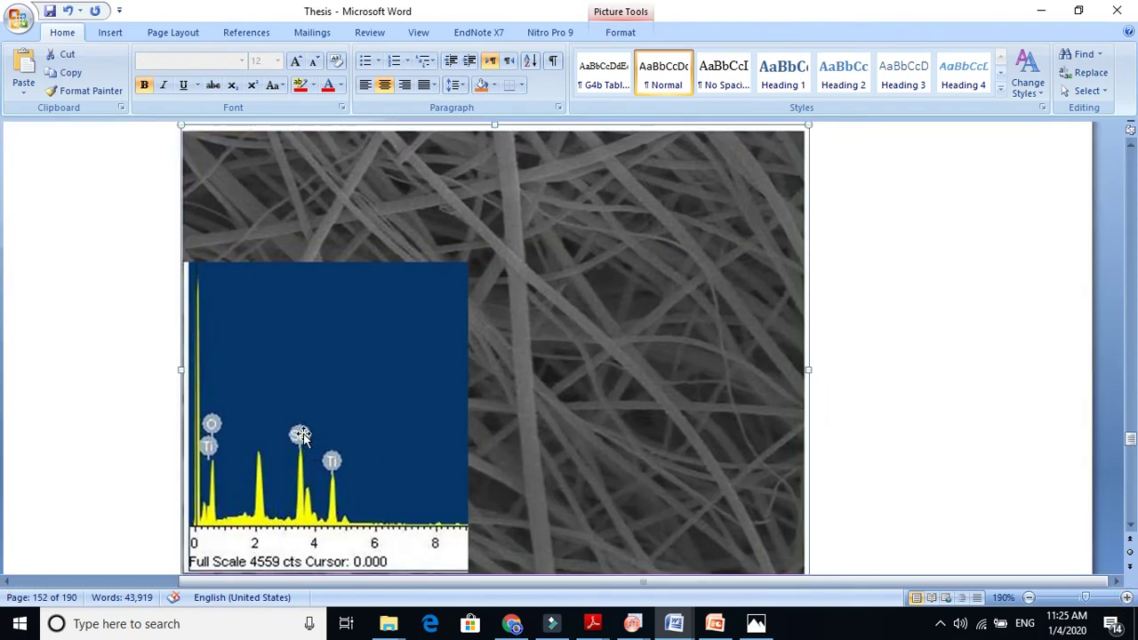
pyautogui.click(300, 435)
pyautogui.click(210, 443)
pyautogui.click(876, 443)
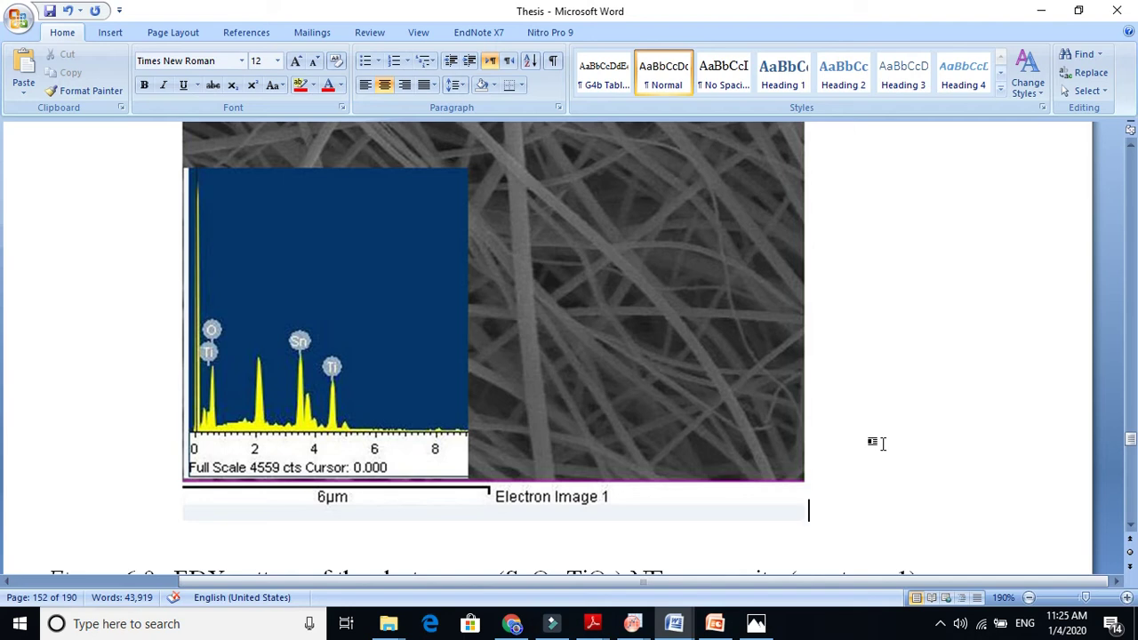
# - Review Figures 6.8a–c at 170% zoom and move past Table 6.1 to section 6.3.1
pyautogui.press('Down')
pyautogui.press('Down')
pyautogui.press('Down')
pyautogui.press('Down')
pyautogui.press('Down')
pyautogui.press('Down')
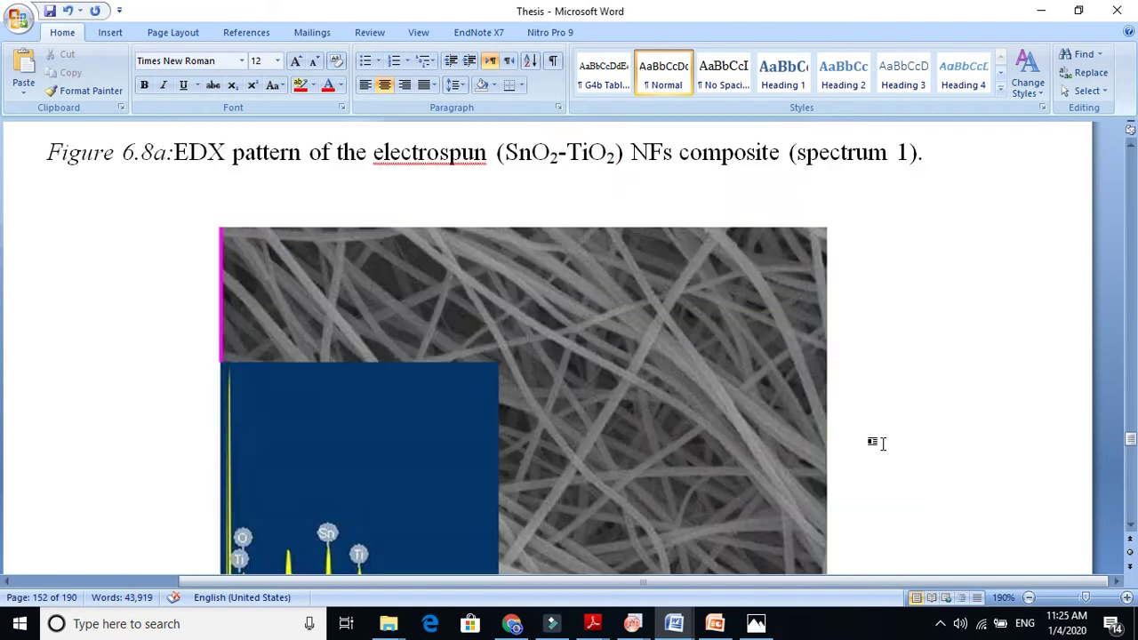
pyautogui.press('Down')
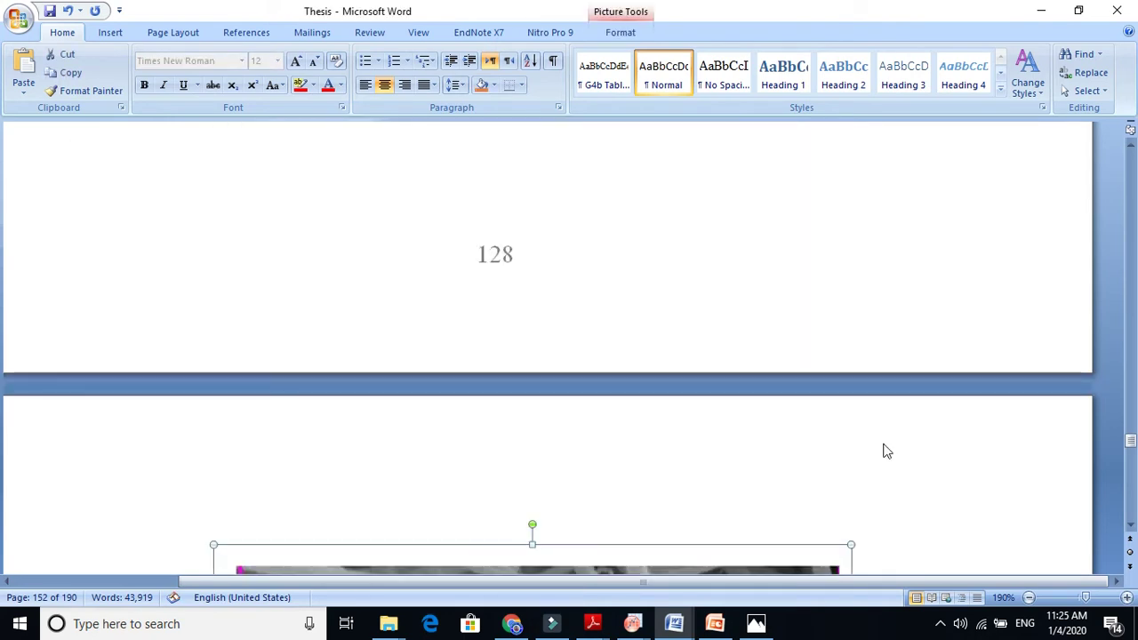
pyautogui.click(1028, 597)
pyautogui.click(1029, 597)
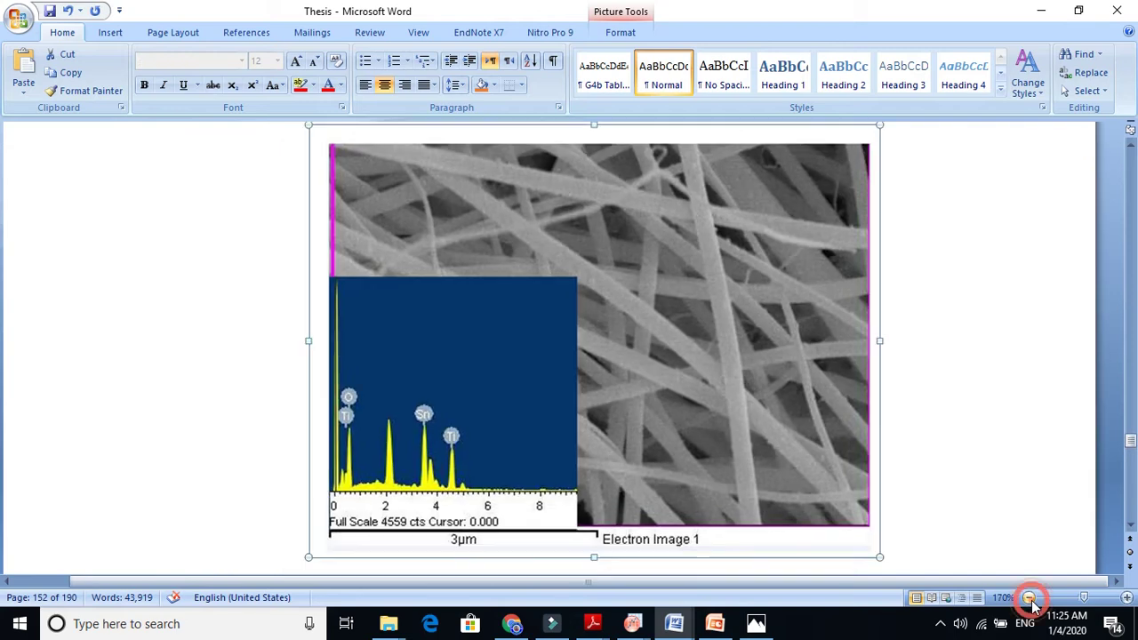
pyautogui.click(933, 459)
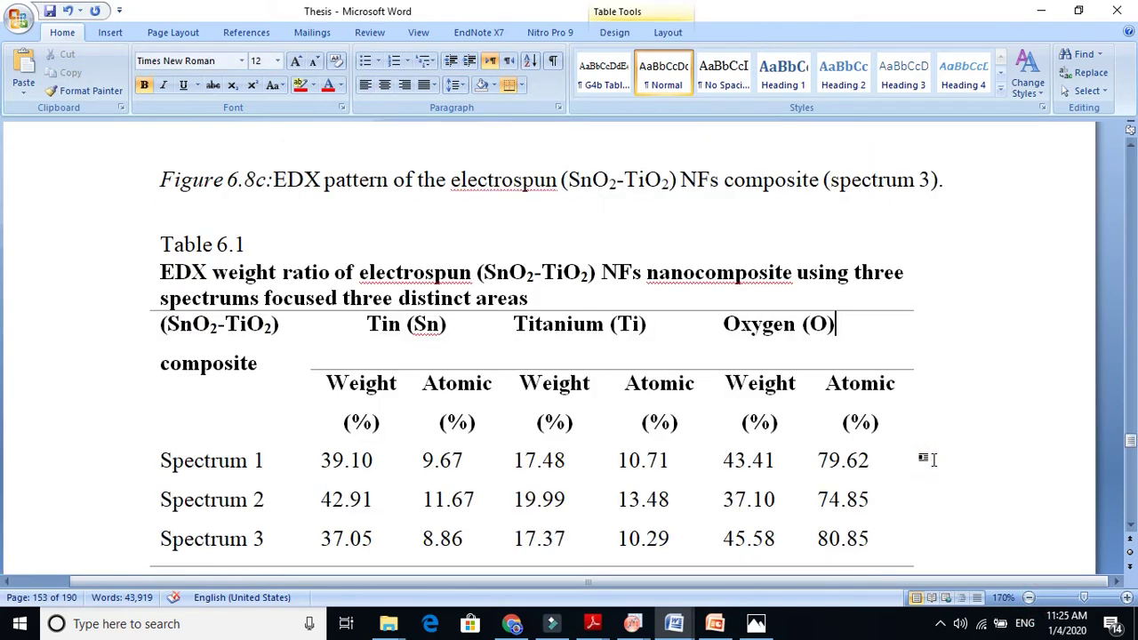
pyautogui.press('Down')
pyautogui.press('Down')
pyautogui.press('Down')
pyautogui.press('Down')
pyautogui.press('Down')
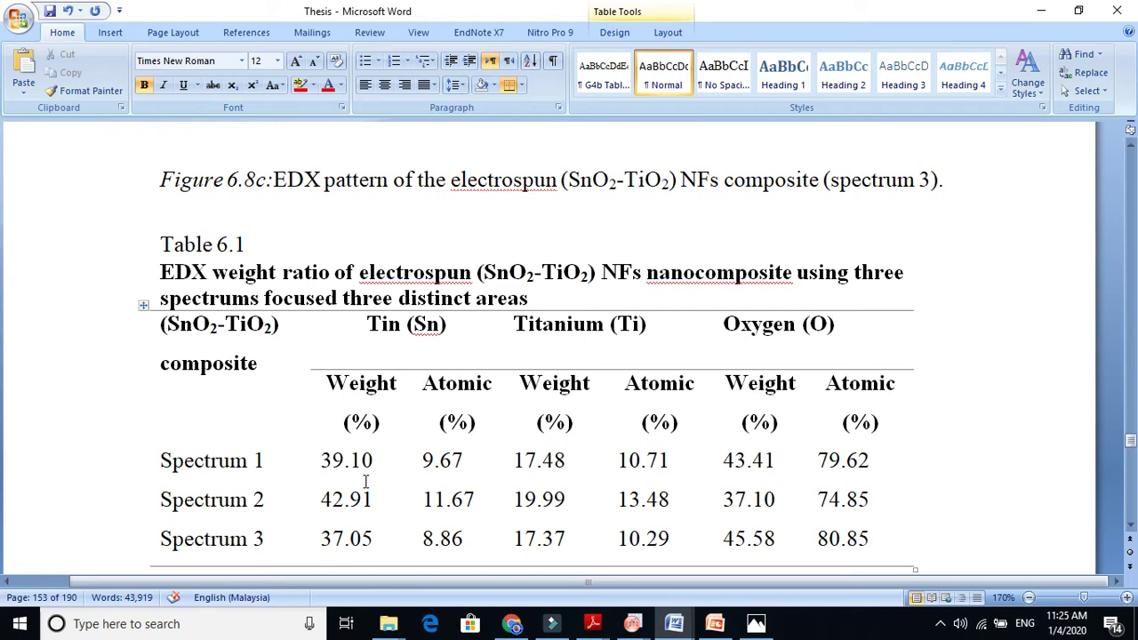
pyautogui.press('pagedown')
pyautogui.press('pagedown')
pyautogui.press('pagedown')
pyautogui.press('pagedown')
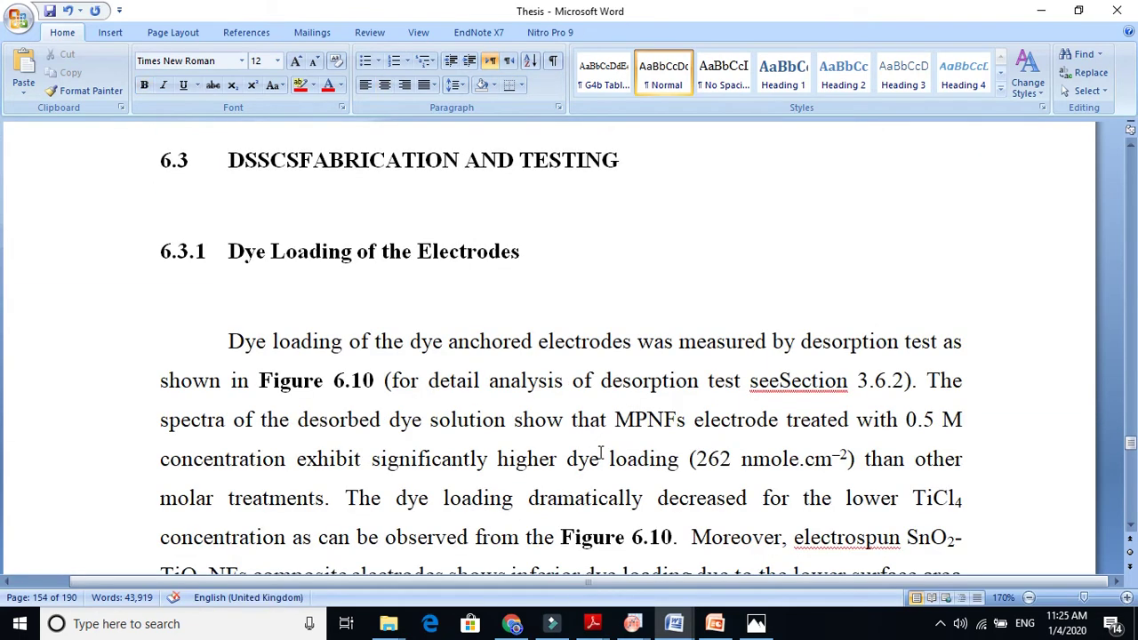
# - Page down to Figure 6.11 and inspect it
pyautogui.press('pagedown')
pyautogui.press('pagedown')
pyautogui.press('pagedown')
pyautogui.press('pagedown')
pyautogui.press('pagedown')
pyautogui.press('pagedown')
pyautogui.press('pagedown')
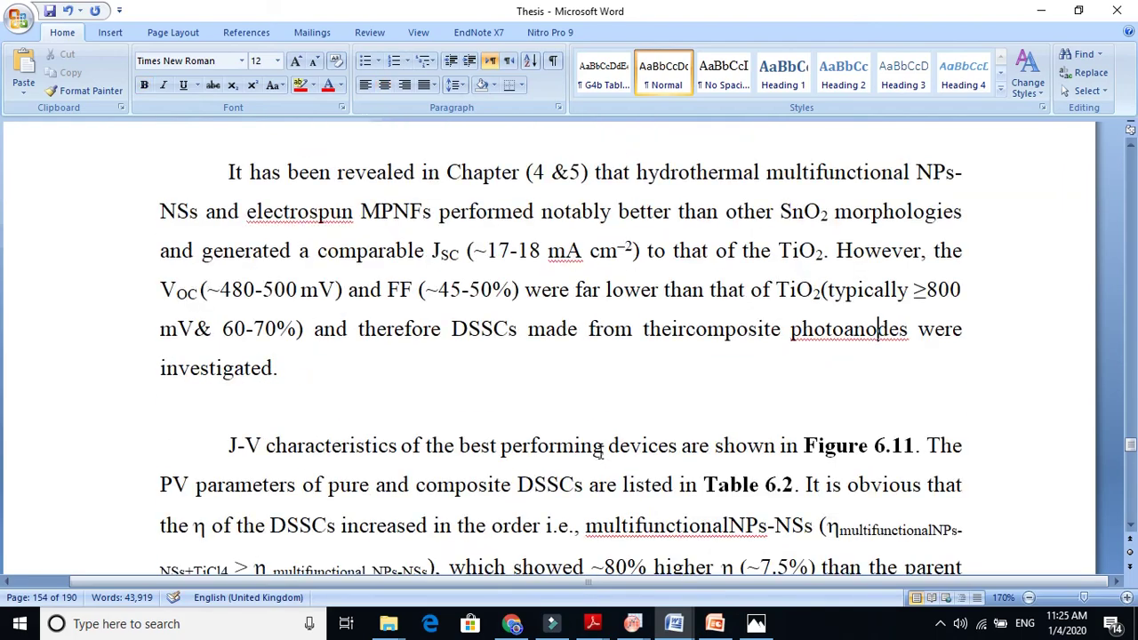
pyautogui.press('pagedown')
pyautogui.press('pagedown')
pyautogui.press('pagedown')
pyautogui.press('pagedown')
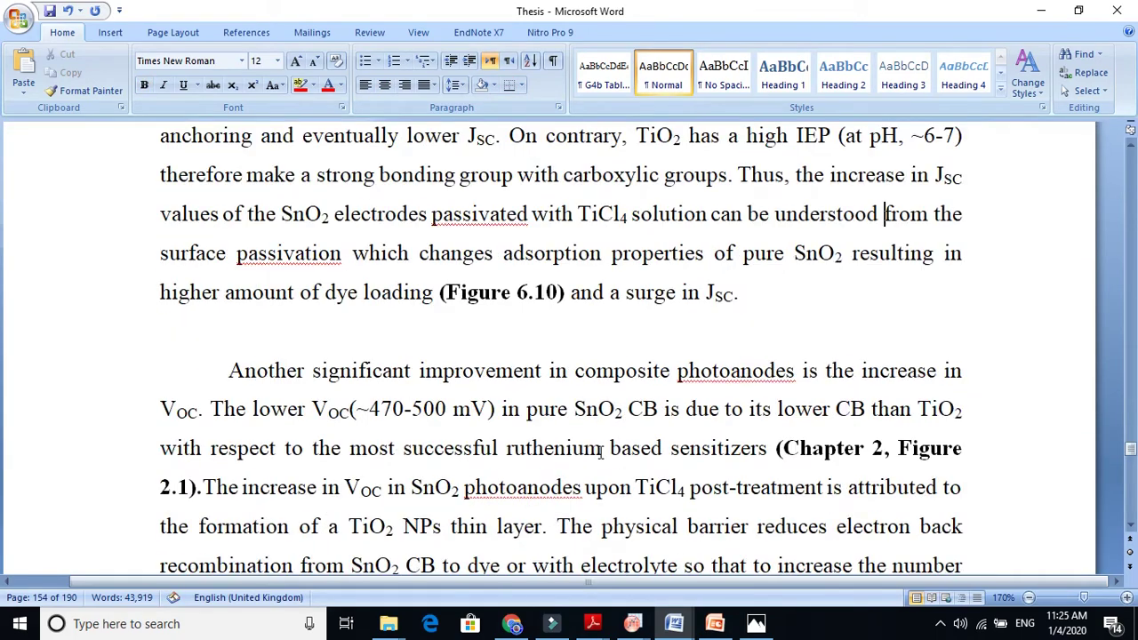
pyautogui.press('pageup')
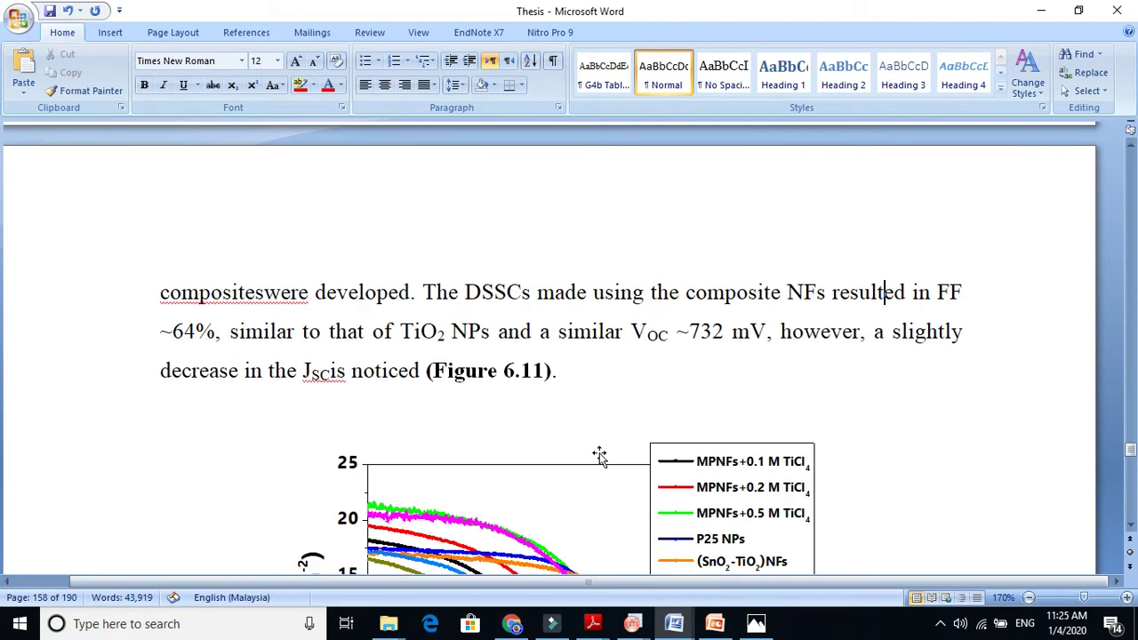
pyautogui.click(477, 529)
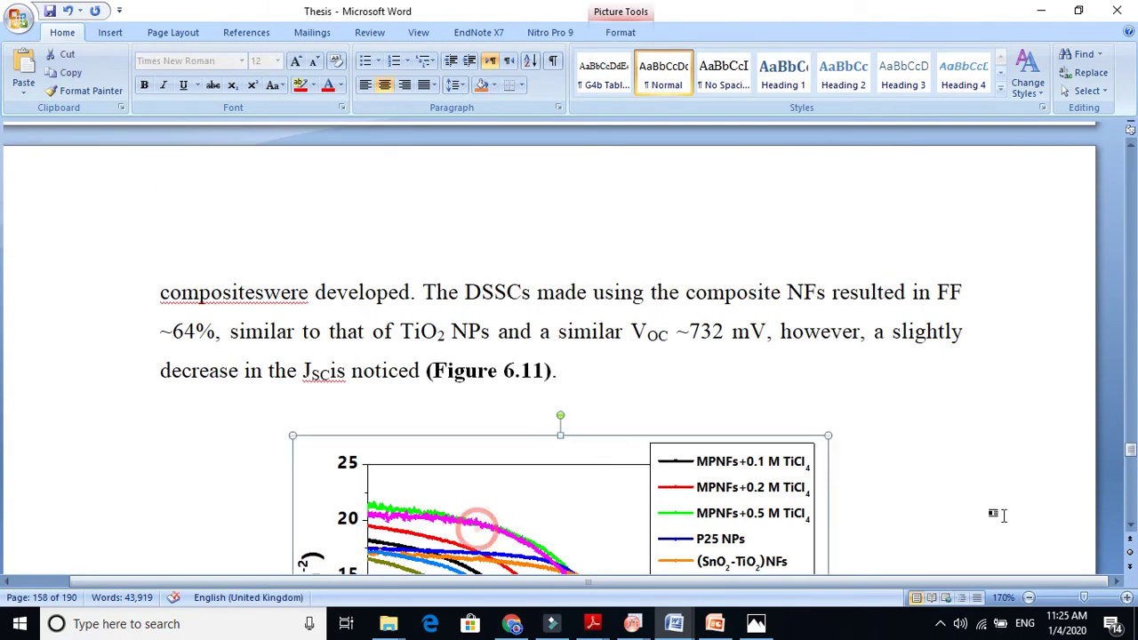
pyautogui.click(1131, 525)
pyautogui.click(1130, 525)
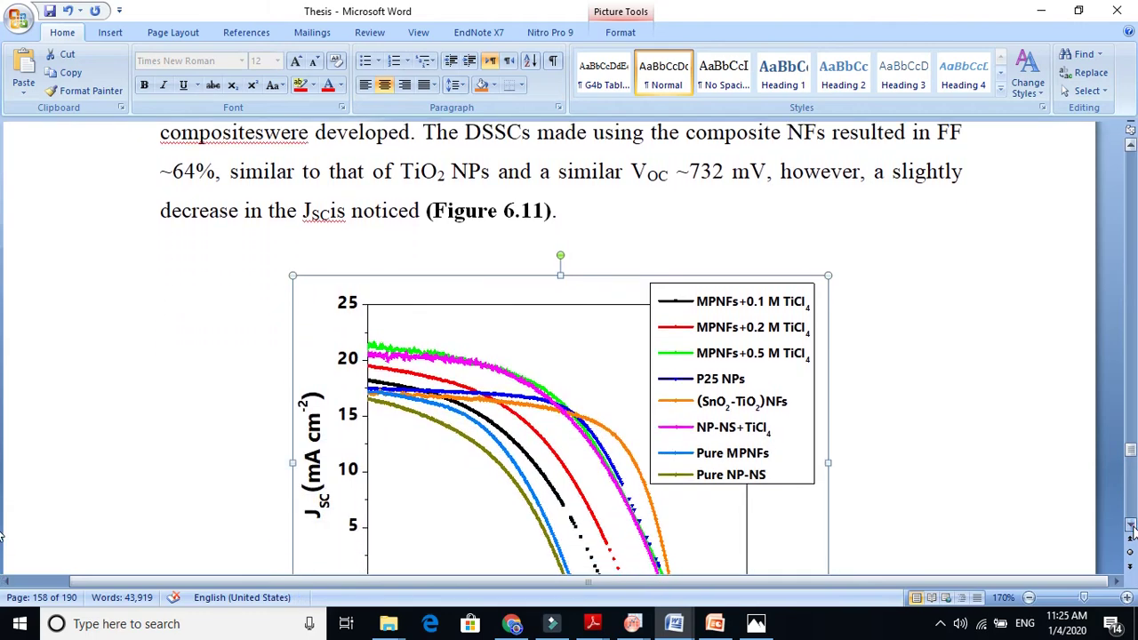
# - Page through section 6.4, Figure 6.12 and Table 6.3 to reach 6.5 Conclusions
pyautogui.press('pagedown')
pyautogui.press('pagedown')
pyautogui.press('pagedown')
pyautogui.press('pagedown')
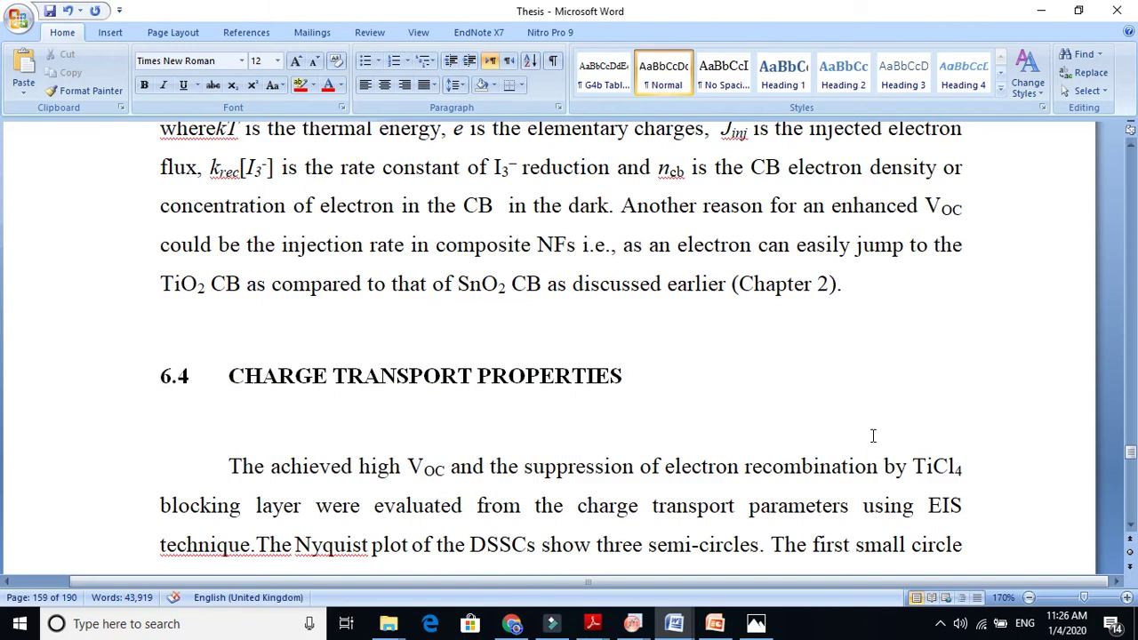
pyautogui.press('pagedown')
pyautogui.press('pagedown')
pyautogui.press('pagedown')
pyautogui.press('pagedown')
pyautogui.press('pagedown')
pyautogui.press('pagedown')
pyautogui.press('pagedown')
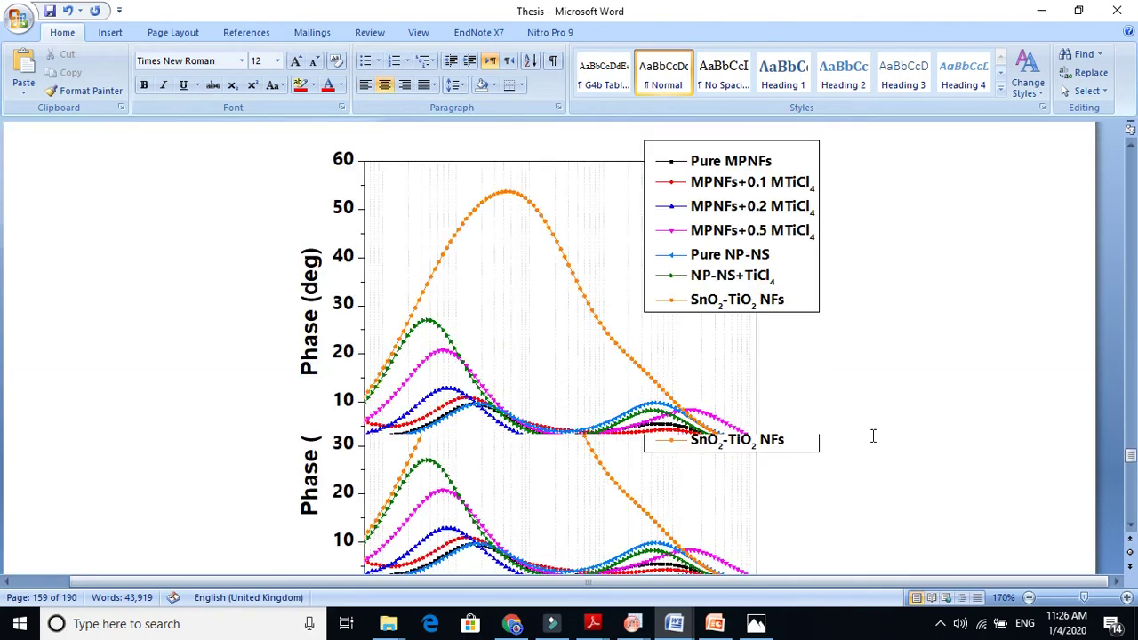
pyautogui.press('pagedown')
pyautogui.press('pagedown')
pyautogui.press('pagedown')
pyautogui.press('pagedown')
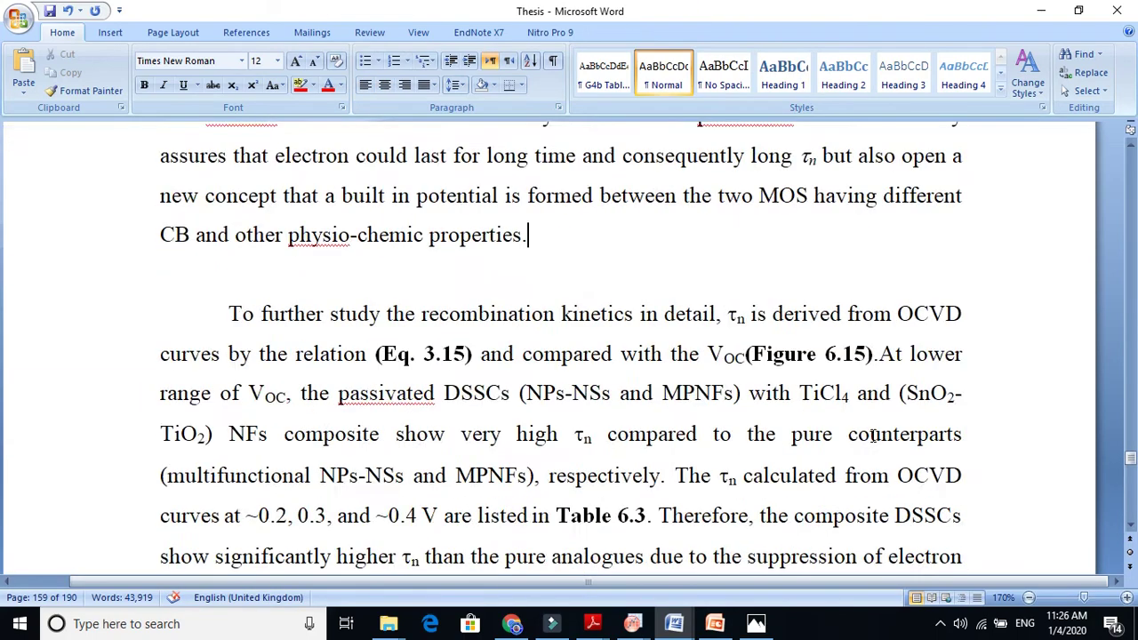
pyautogui.press('pagedown')
pyautogui.press('pagedown')
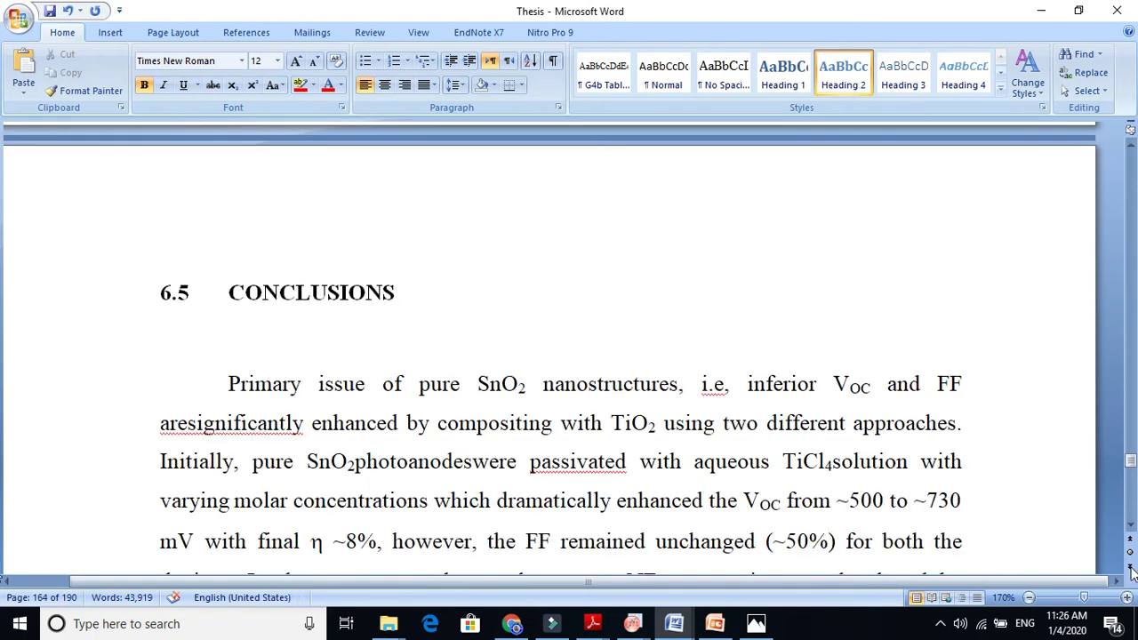
# - Highlight the phrase 'inferior VOC and FF' in the Conclusions paragraph in red
pyautogui.click(1130, 526)
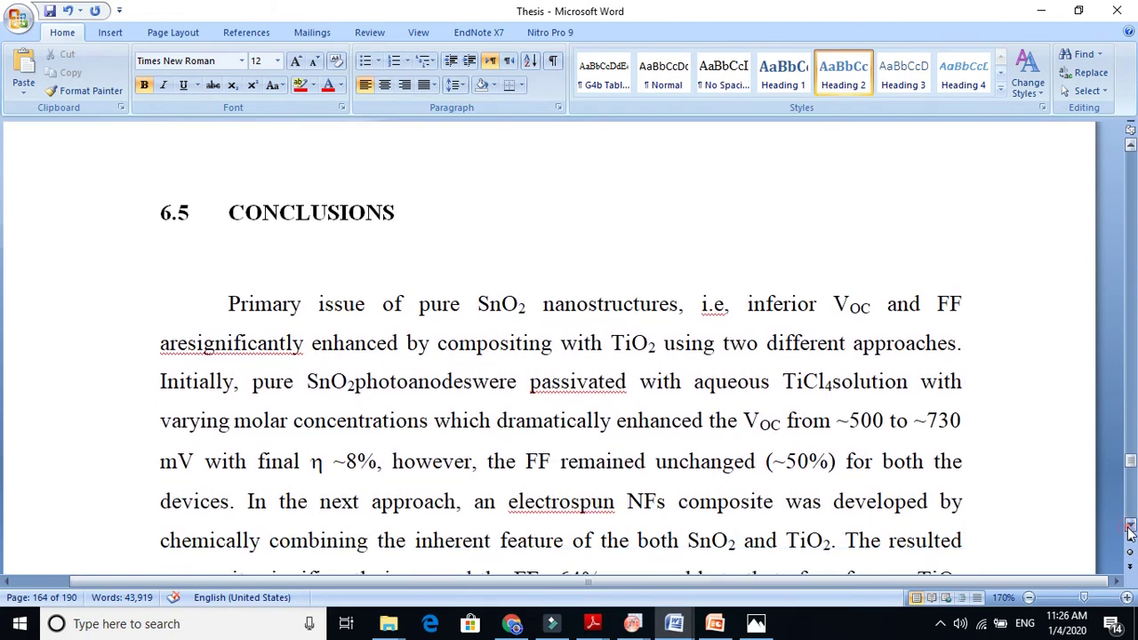
pyautogui.click(1130, 530)
pyautogui.click(1130, 531)
pyautogui.click(1130, 530)
pyautogui.click(1130, 530)
pyautogui.click(1130, 531)
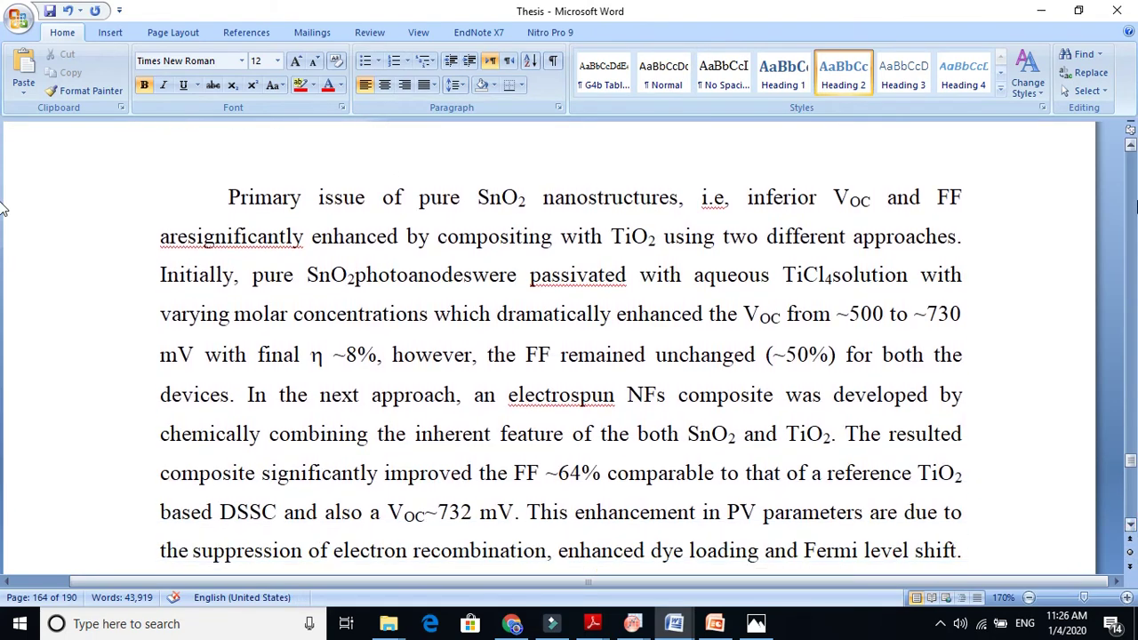
pyautogui.click(1130, 144)
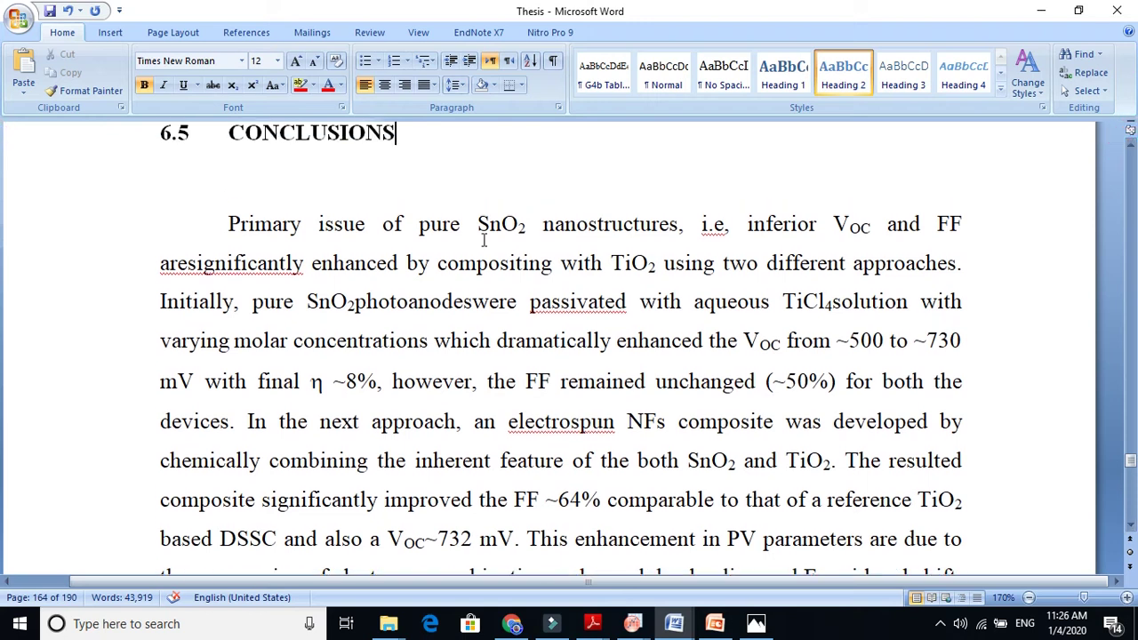
pyautogui.click(303, 227)
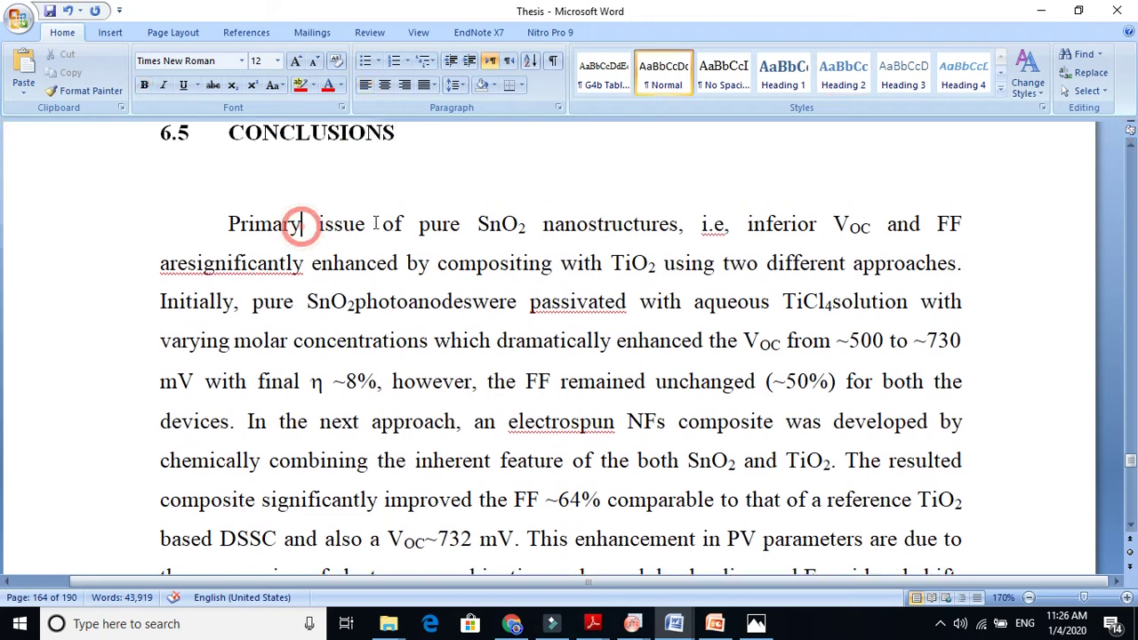
pyautogui.doubleClick(443, 224)
pyautogui.click(518, 227)
pyautogui.moveTo(748, 226); pyautogui.dragTo(852, 264)
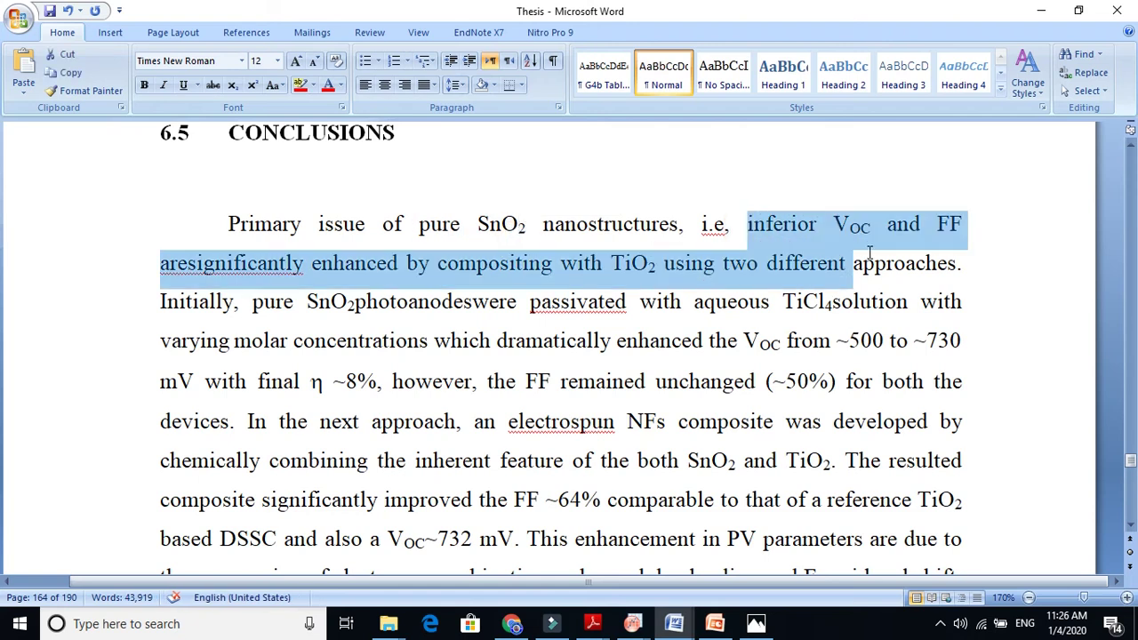
pyautogui.click(301, 87)
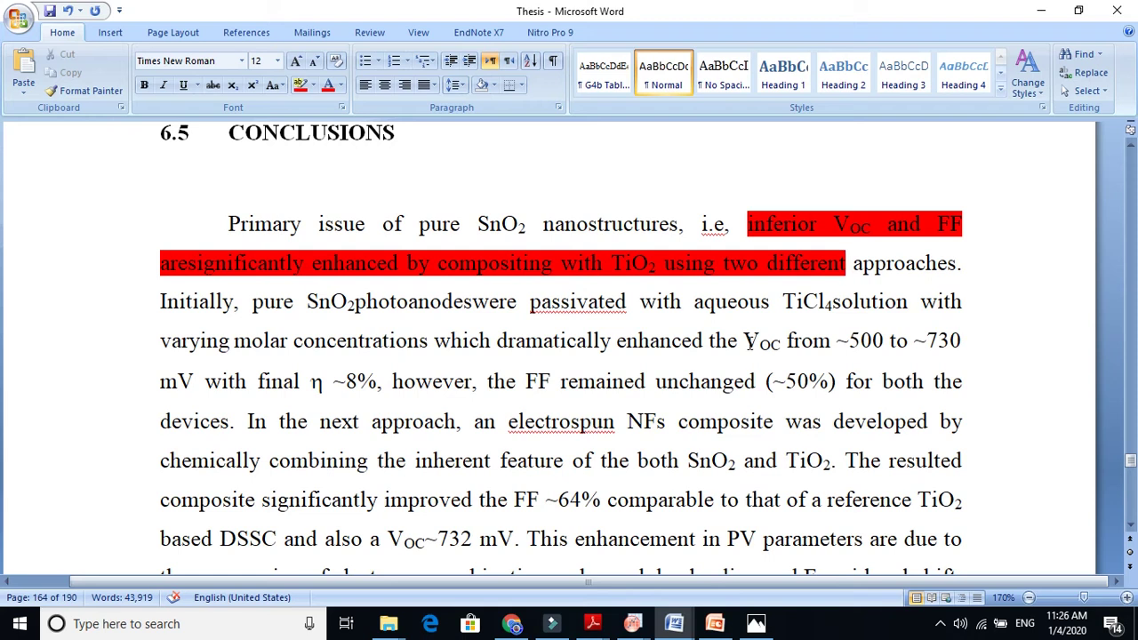
# - Highlight 'VOC from ~500 to ~730' and 'final η ~8%' in red
pyautogui.moveTo(745, 341); pyautogui.dragTo(967, 340)
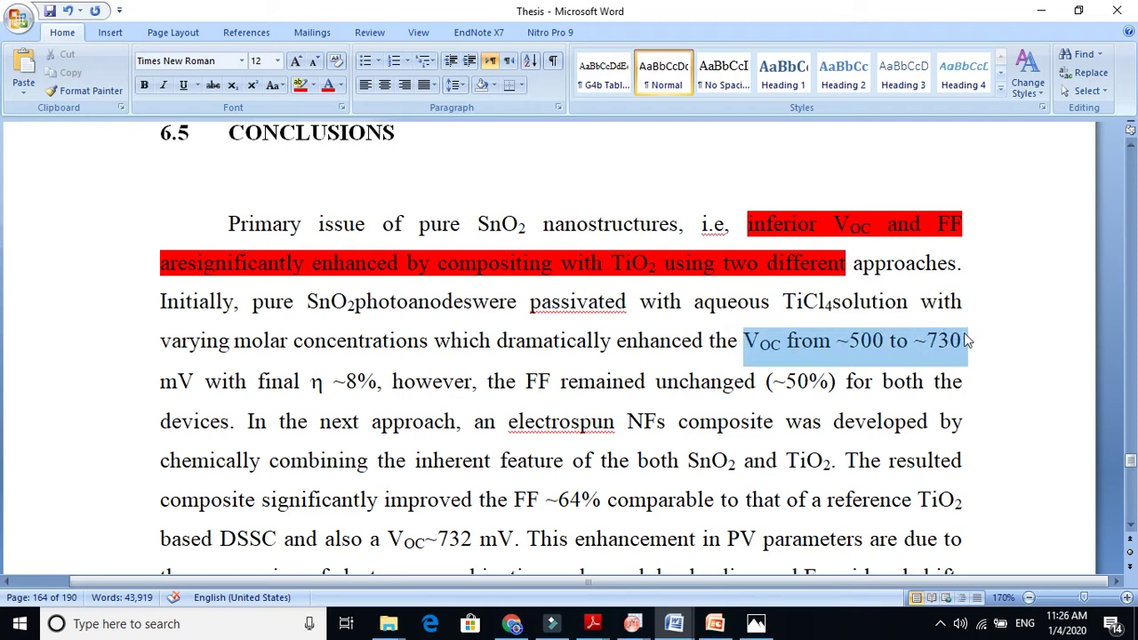
pyautogui.click(304, 89)
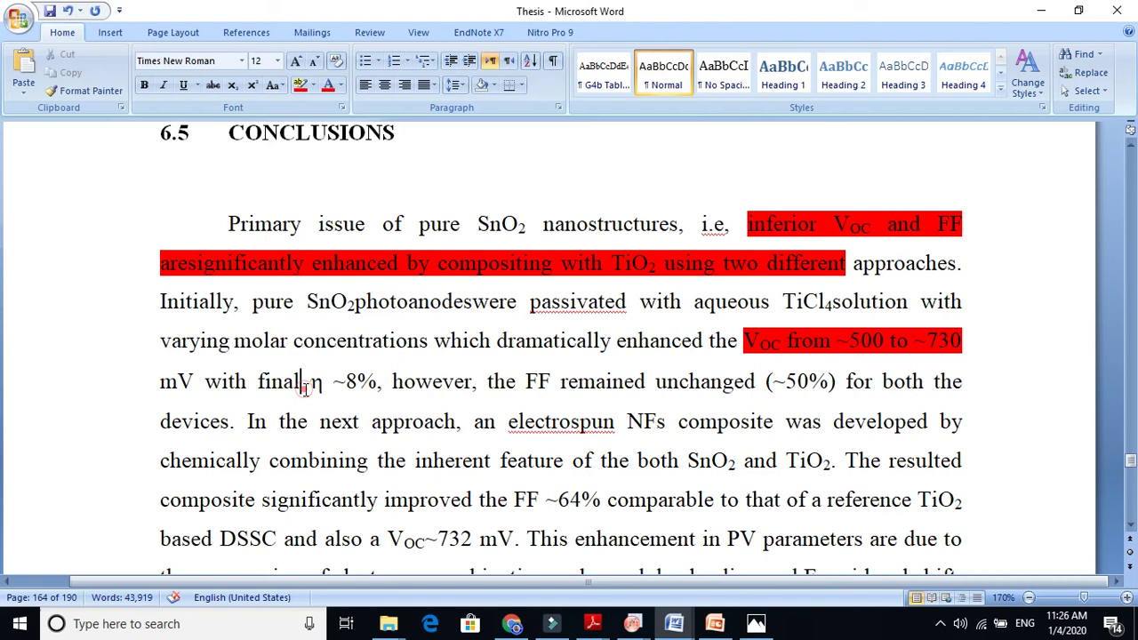
pyautogui.moveTo(303, 382); pyautogui.dragTo(391, 382)
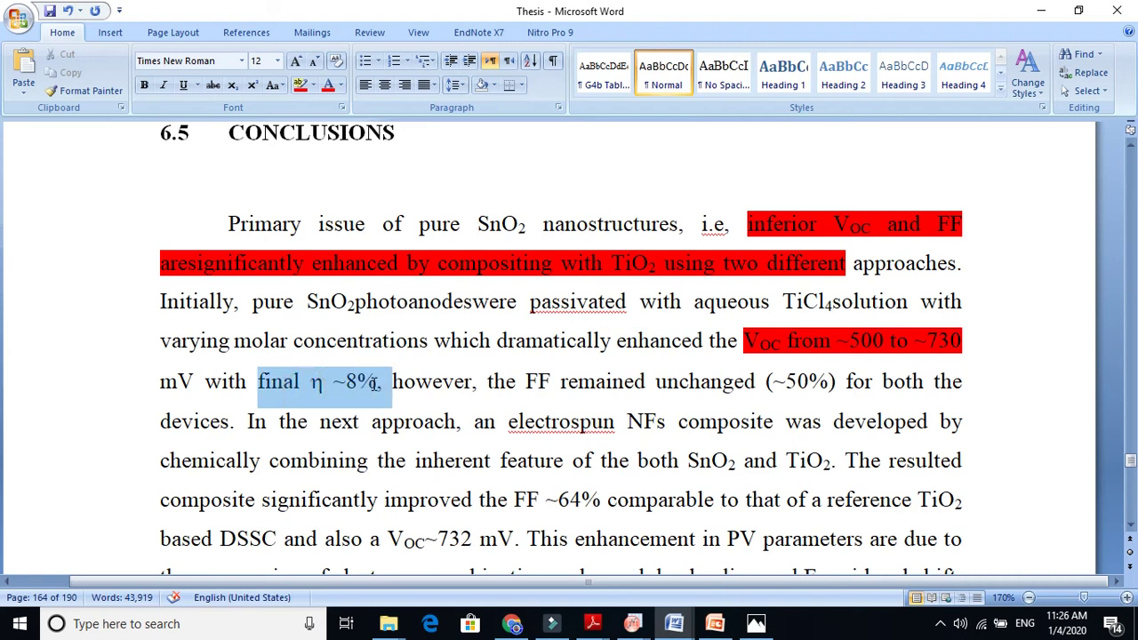
pyautogui.click(302, 89)
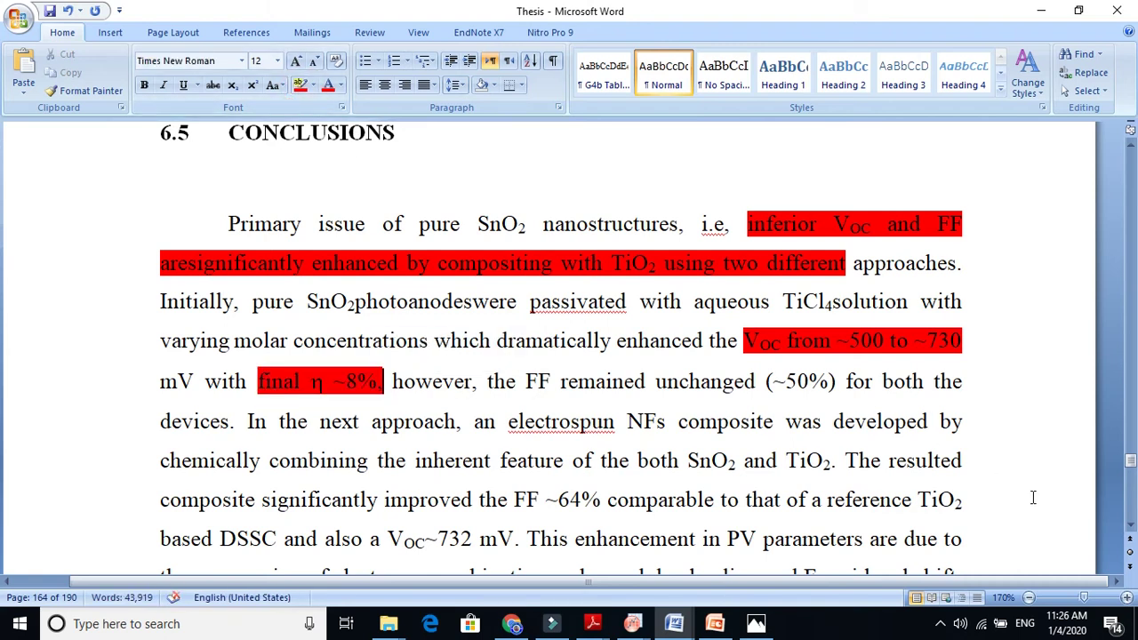
# - Highlight 'FF ~64%' near the end of the Conclusions paragraph in red
pyautogui.click(1129, 530)
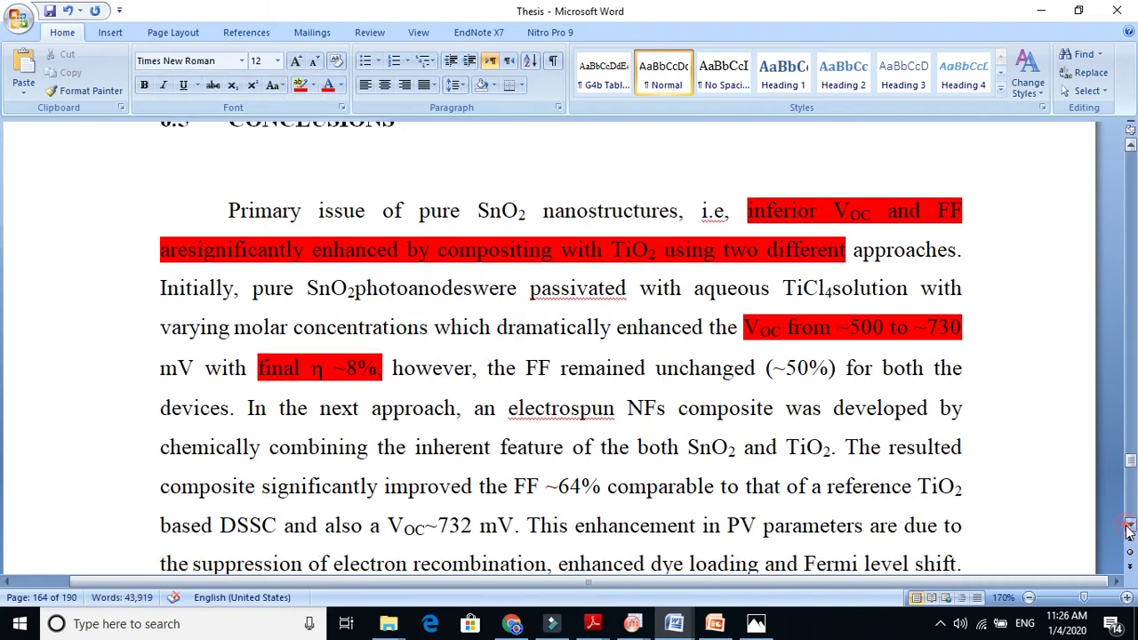
pyautogui.click(1129, 531)
pyautogui.click(1129, 530)
pyautogui.click(1129, 530)
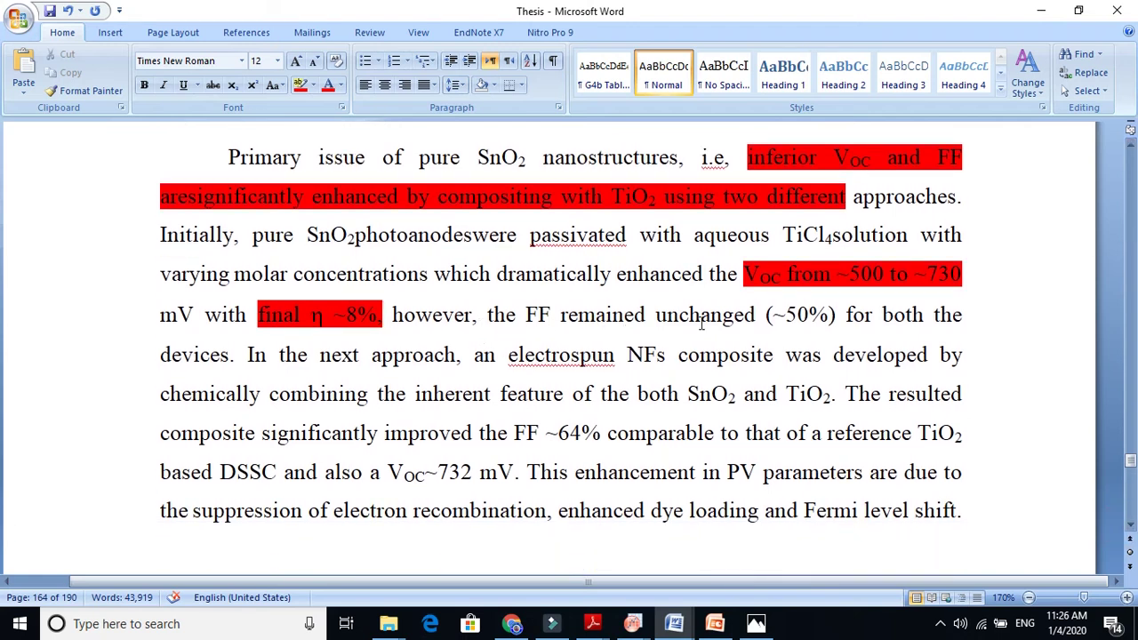
pyautogui.click(797, 315)
pyautogui.click(229, 355)
pyautogui.click(386, 363)
pyautogui.click(573, 357)
pyautogui.click(668, 354)
pyautogui.moveTo(514, 436); pyautogui.dragTo(601, 444)
pyautogui.click(301, 84)
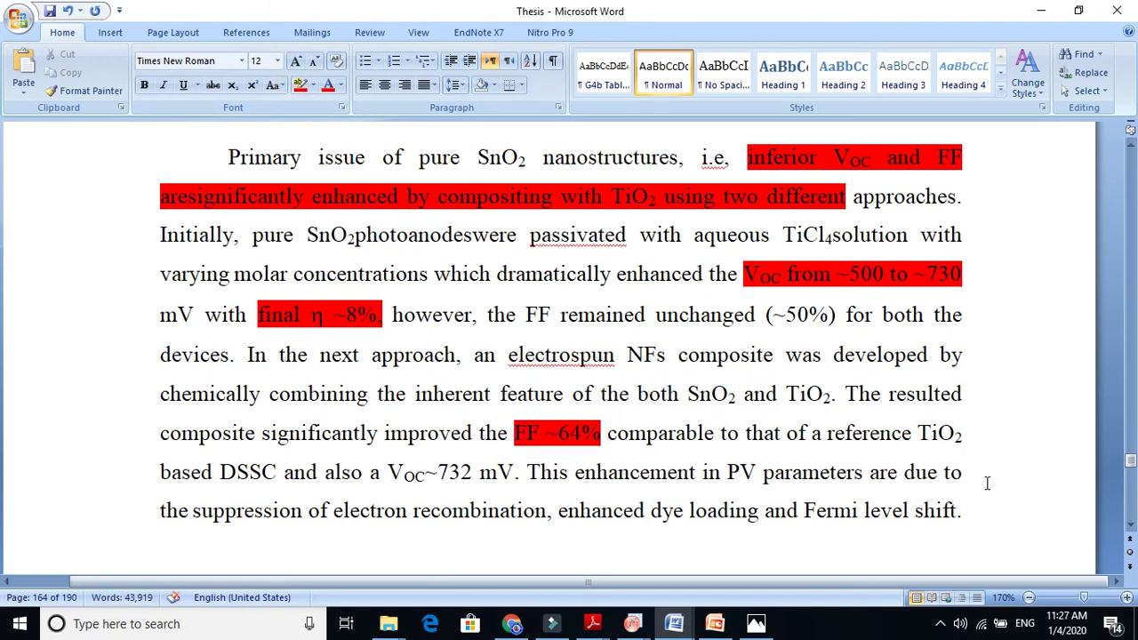
pyautogui.click(1130, 526)
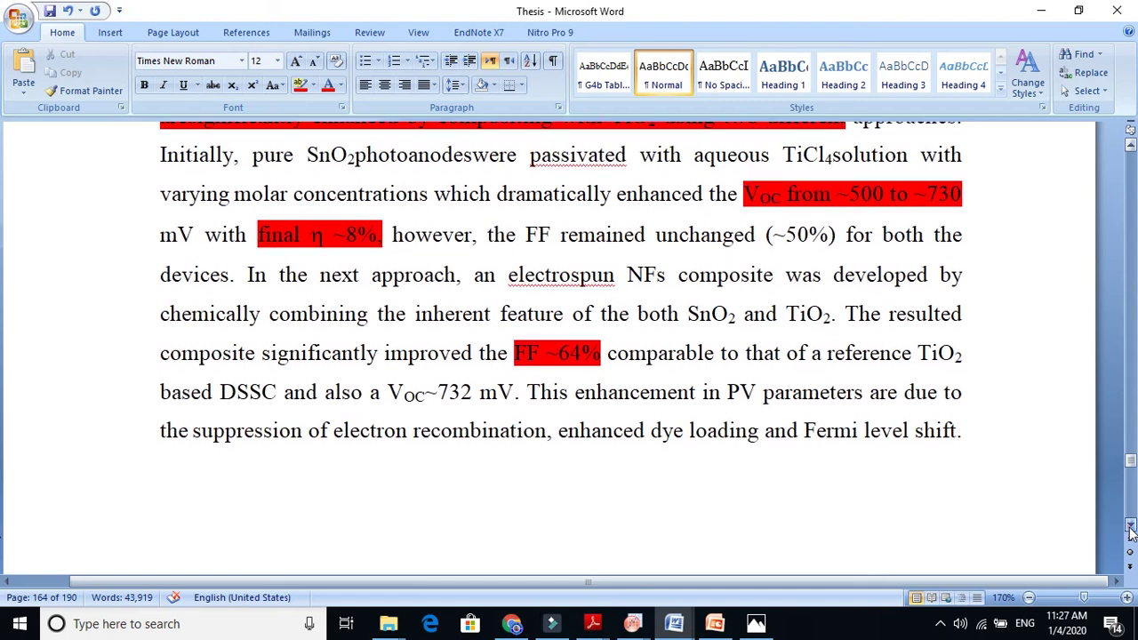
pyautogui.click(1130, 531)
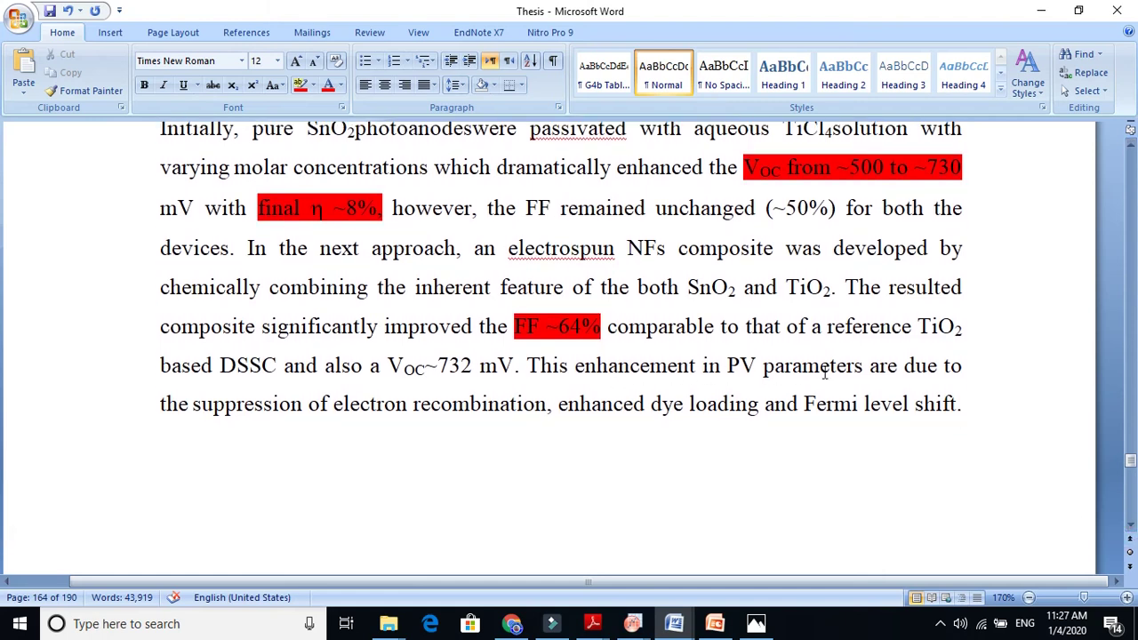
pyautogui.click(498, 406)
pyautogui.click(591, 406)
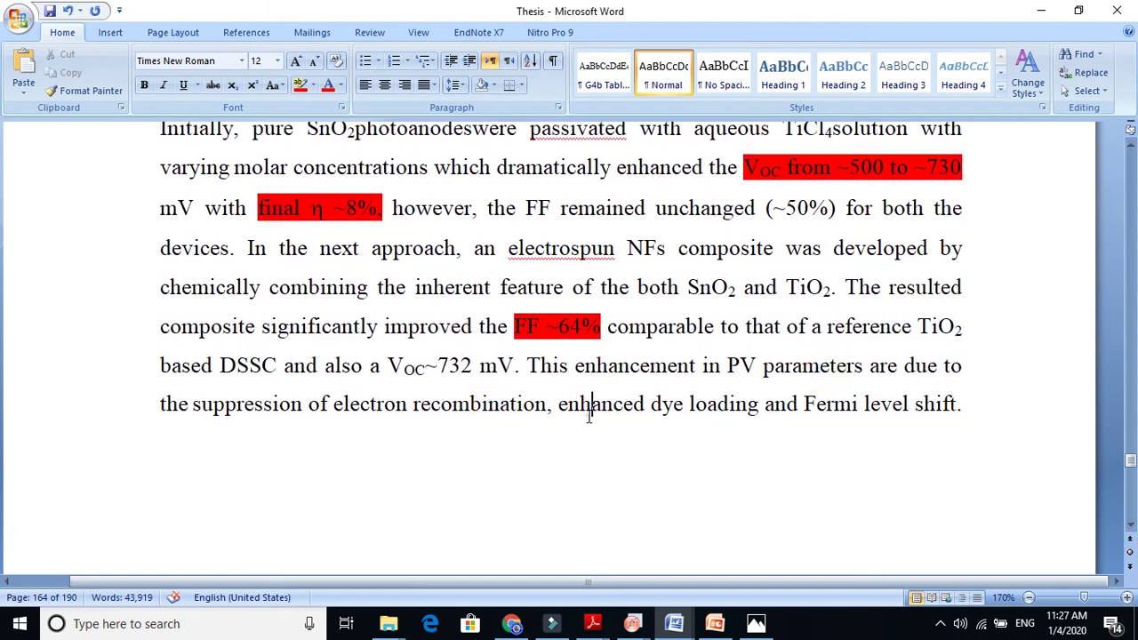
pyautogui.click(709, 408)
pyautogui.click(858, 407)
pyautogui.click(1130, 526)
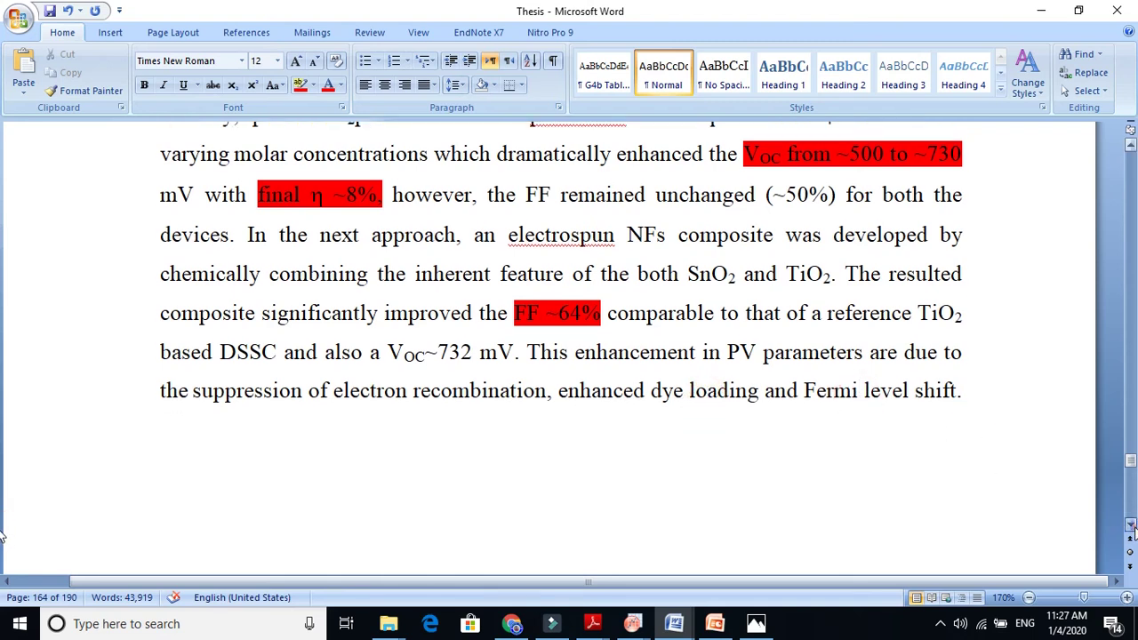
pyautogui.scroll(-2, 1131, 525)
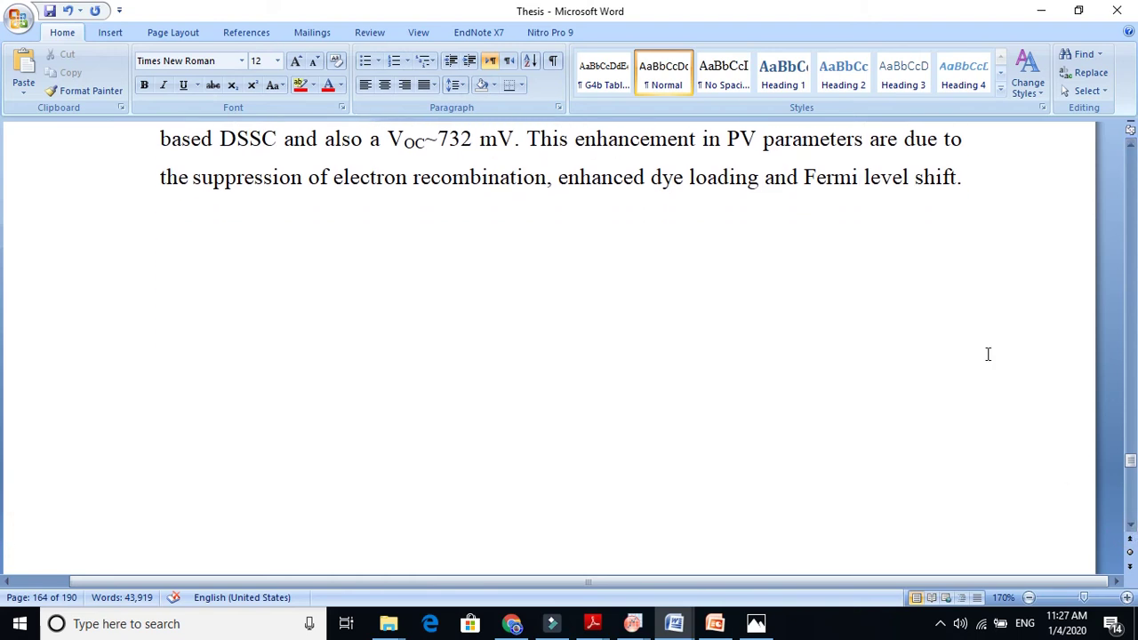
pyautogui.click(1131, 149)
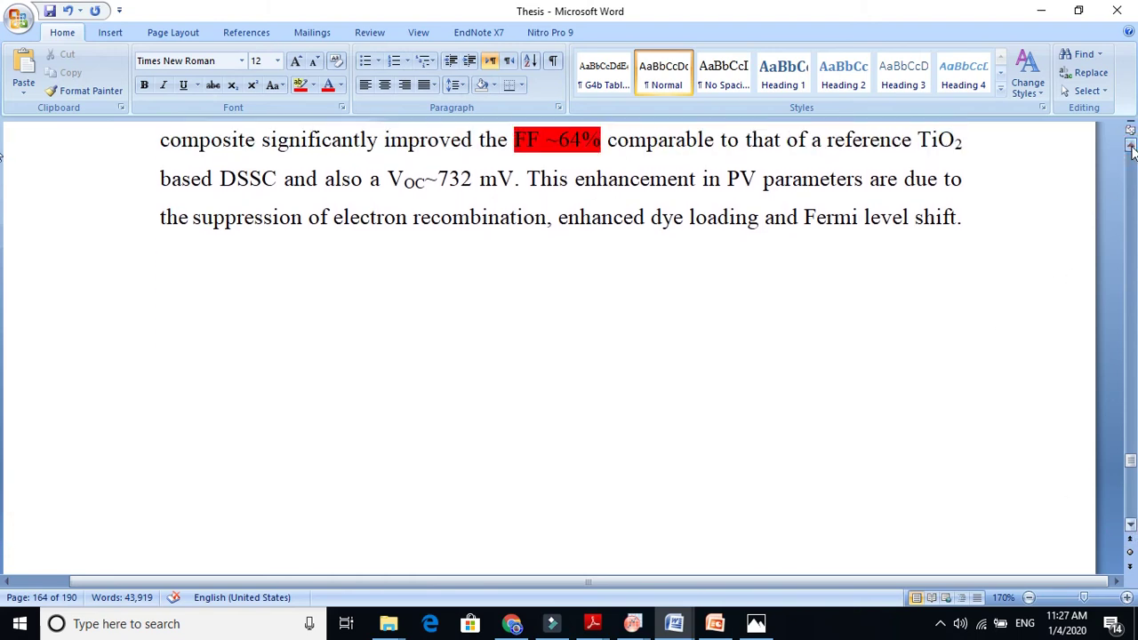
pyautogui.click(1131, 149)
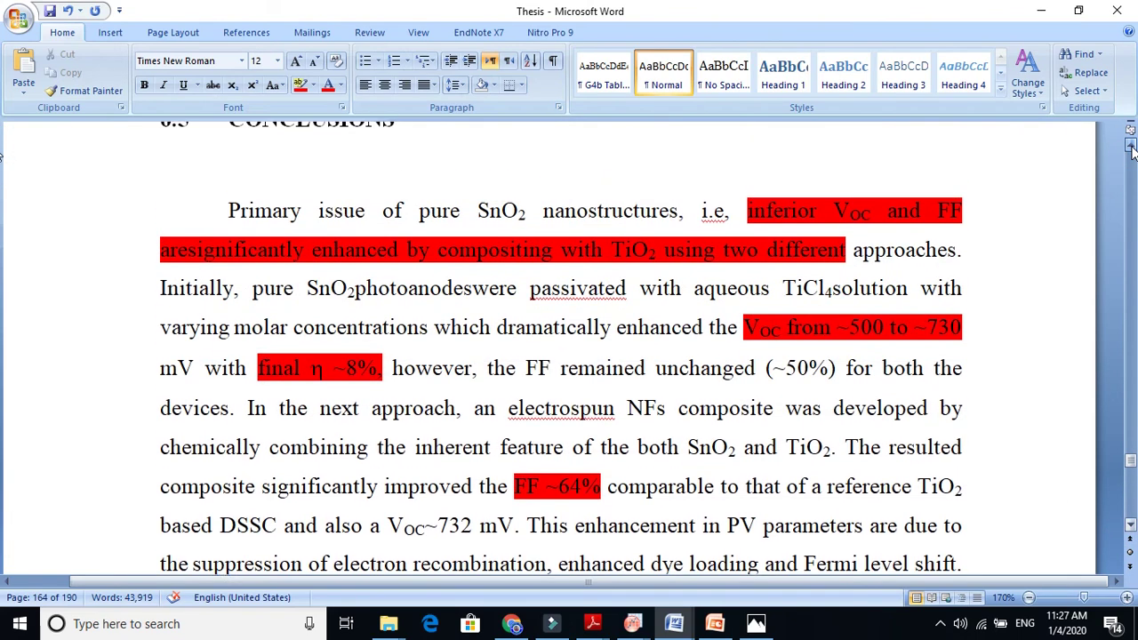
pyautogui.click(1131, 149)
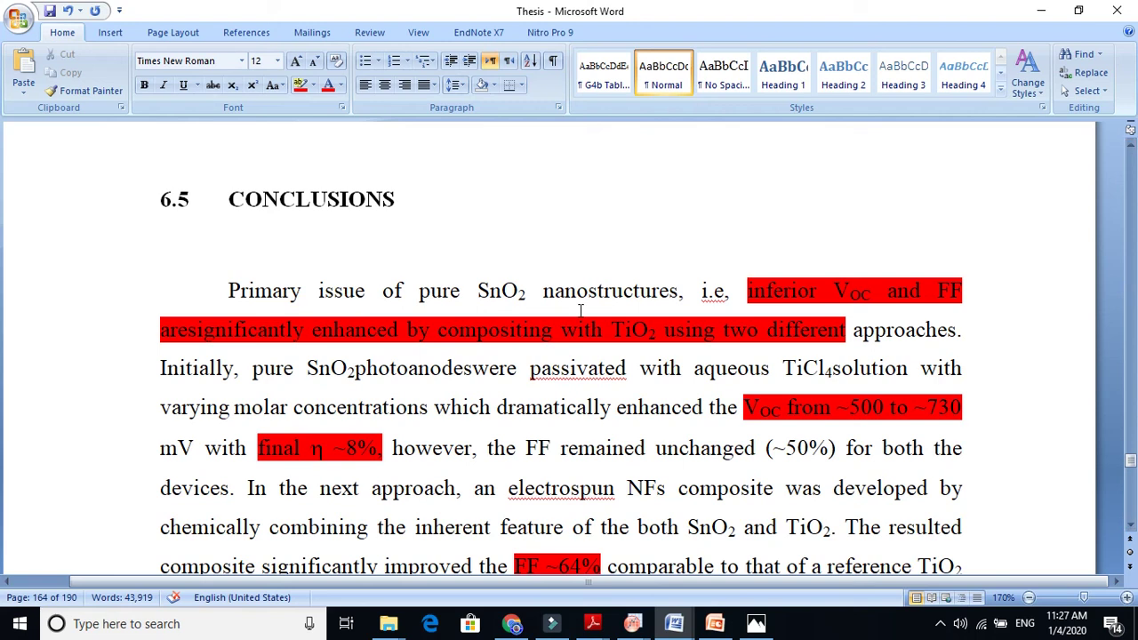